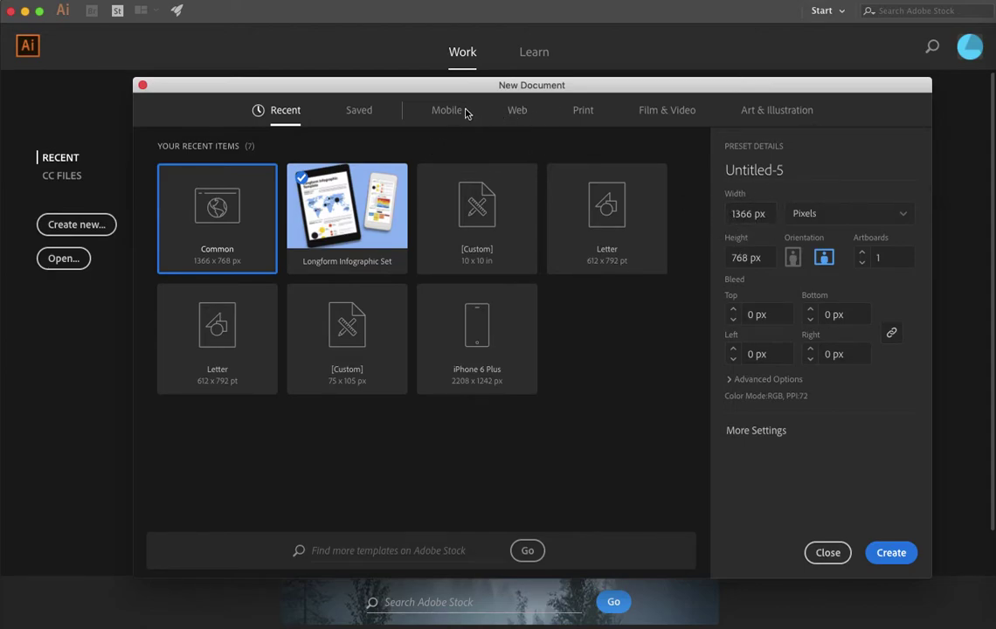
# Create a new web document from the Common 1366 x 768 px preset
pyautogui.click(518, 114)
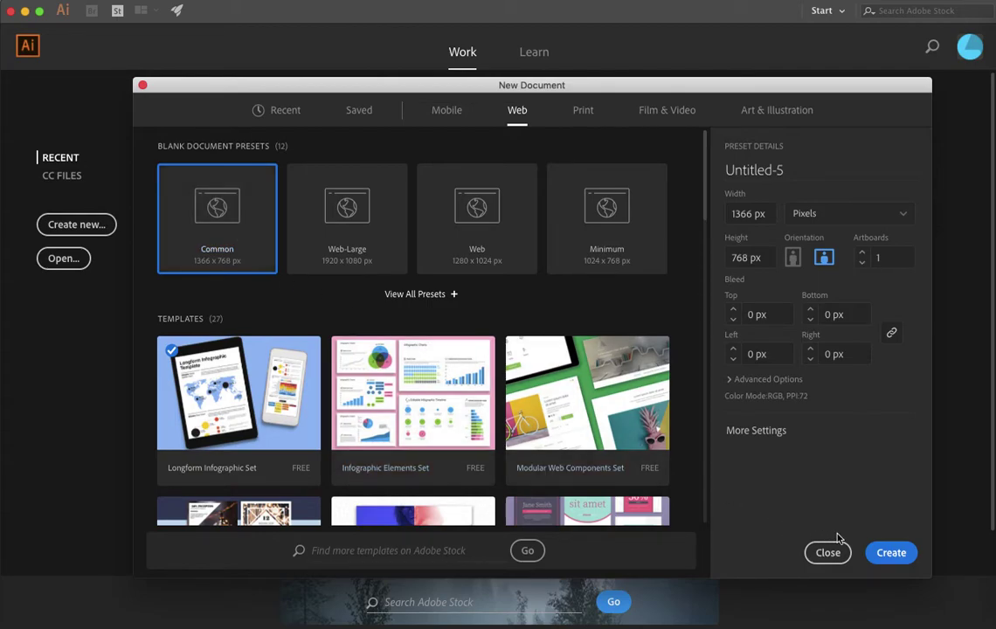
pyautogui.click(890, 553)
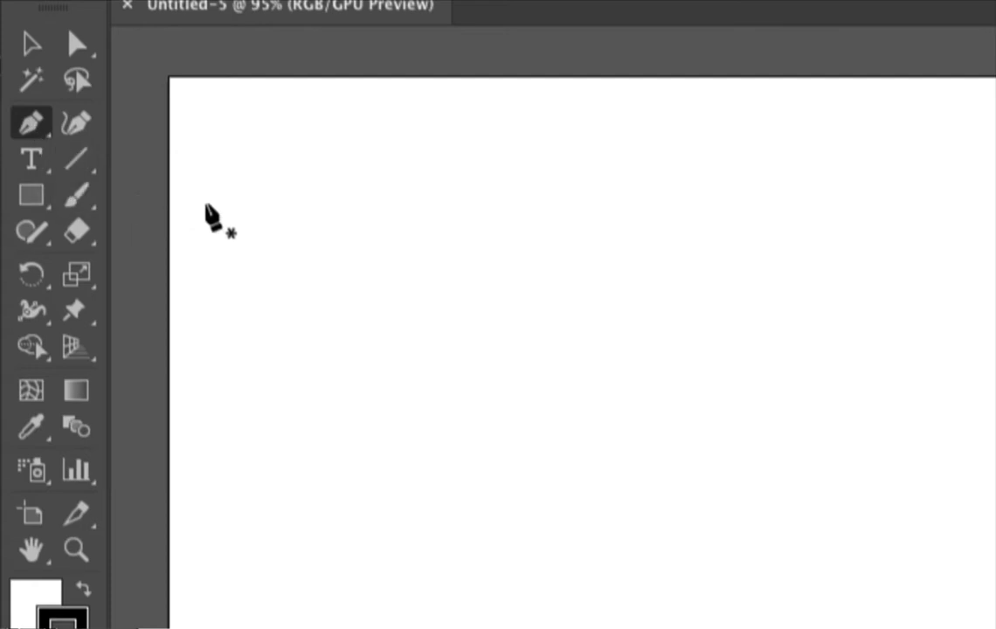
# Draw a closed five-sided shape with straight segments using the Pen tool near the artboard's upper-left corner
pyautogui.click(306, 195)
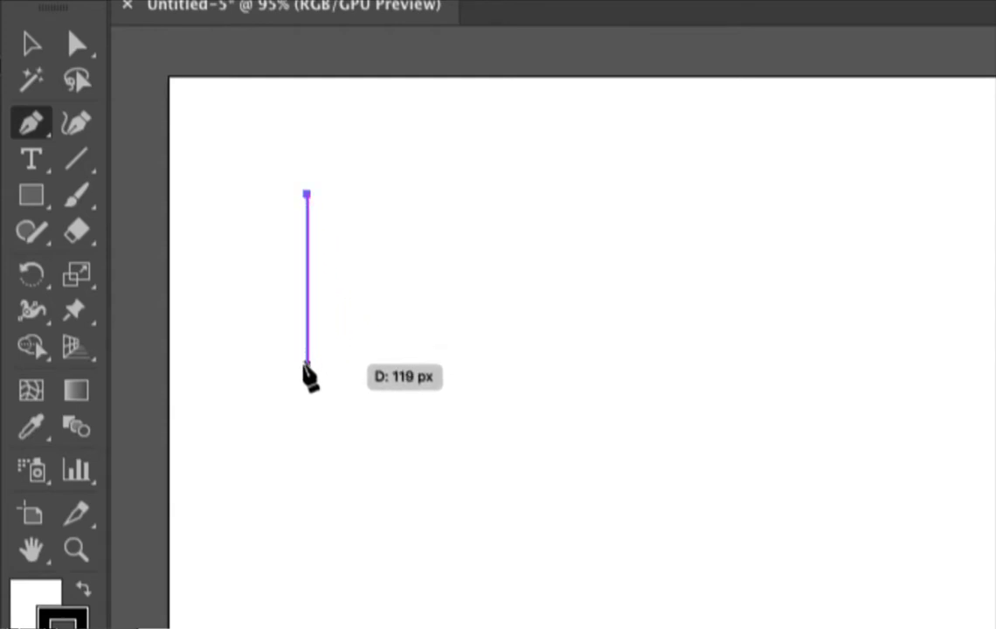
pyautogui.click(370, 358)
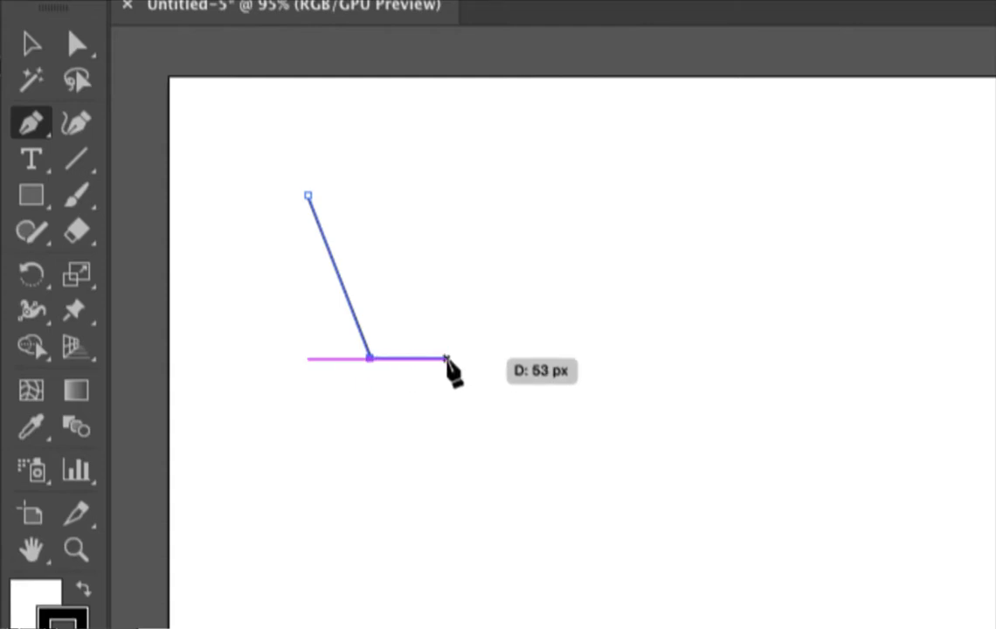
pyautogui.click(493, 358)
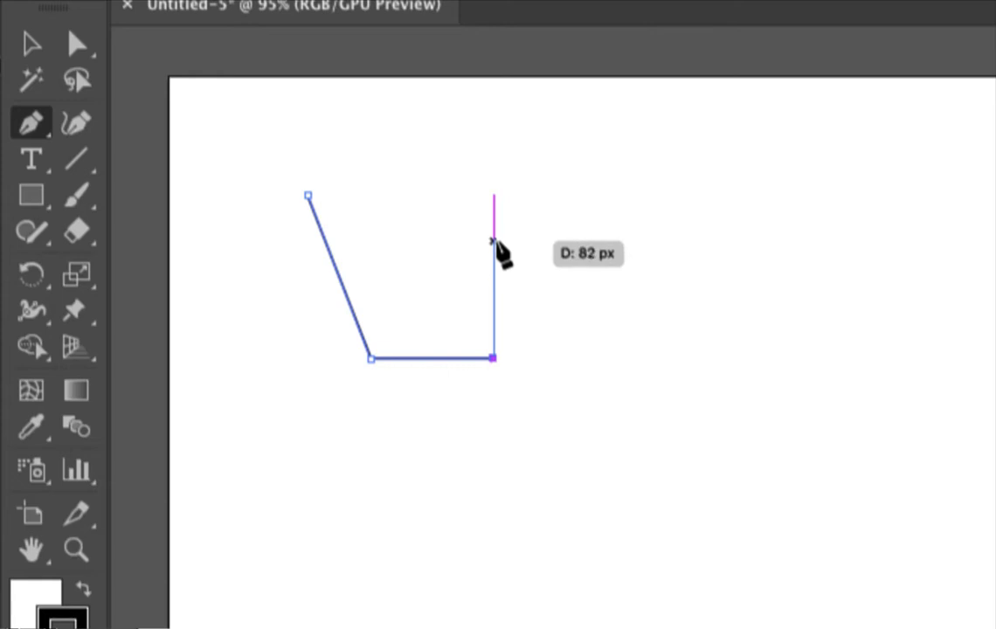
pyautogui.click(493, 234)
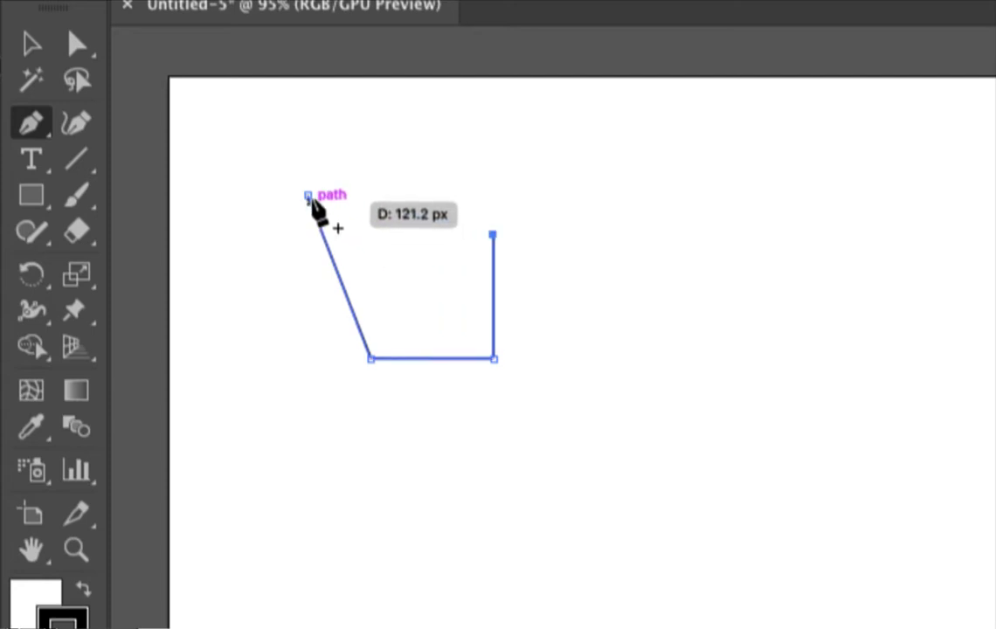
pyautogui.click(423, 112)
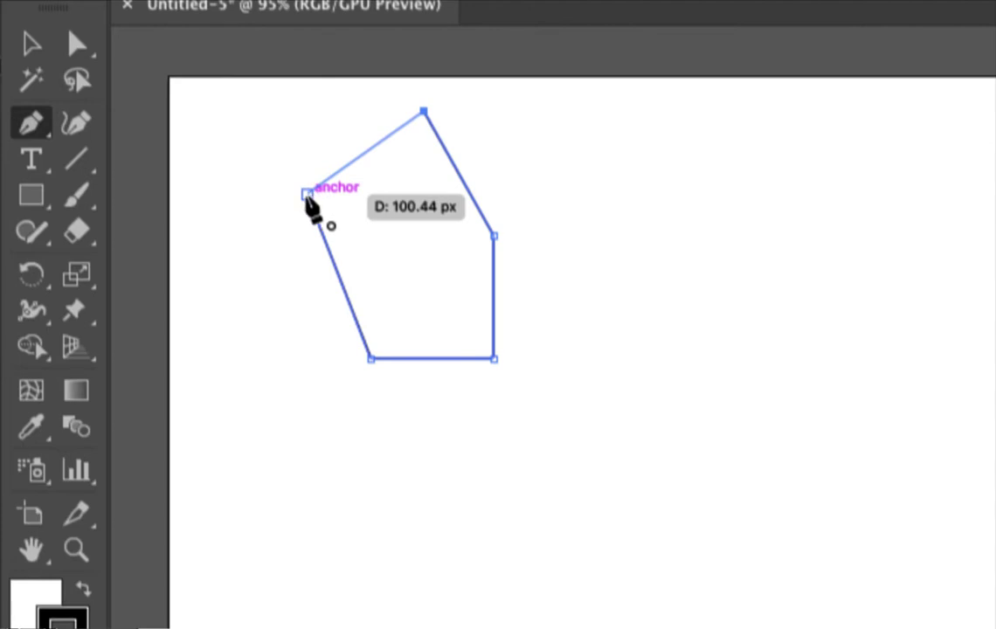
pyautogui.click(309, 193)
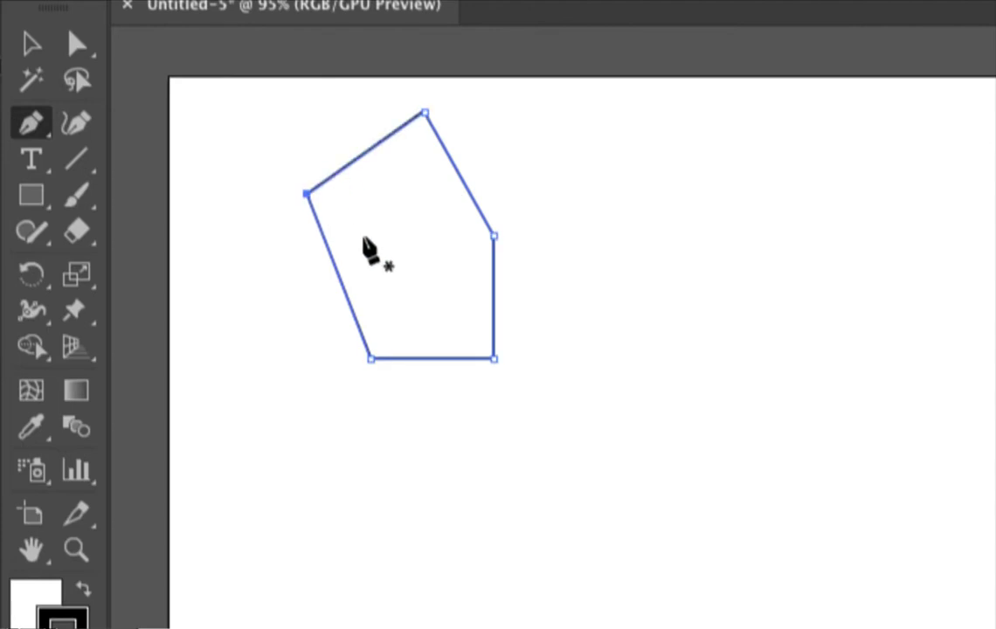
# Try removing the left, lower-right and right anchor points of the five-sided shape one at a time, undoing each removal
pyautogui.click(308, 193)
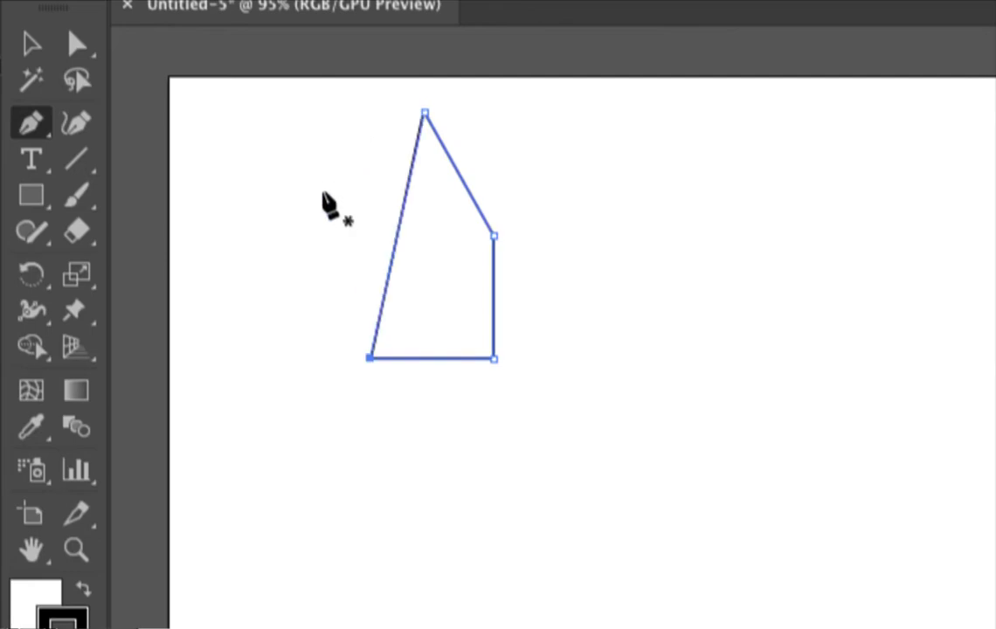
pyautogui.hotkey('ctrl', 'z')
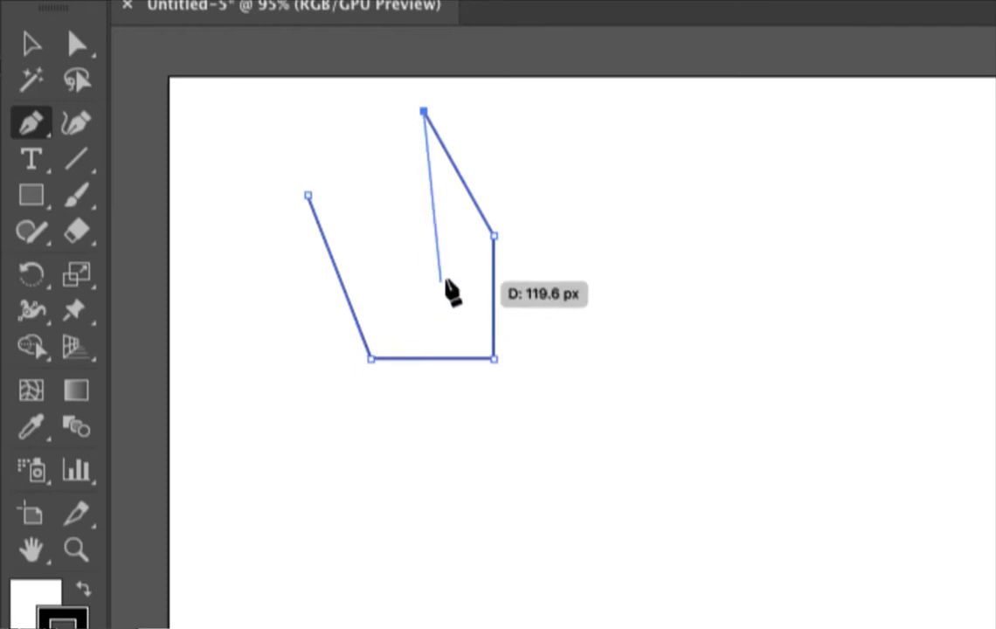
pyautogui.click(492, 359)
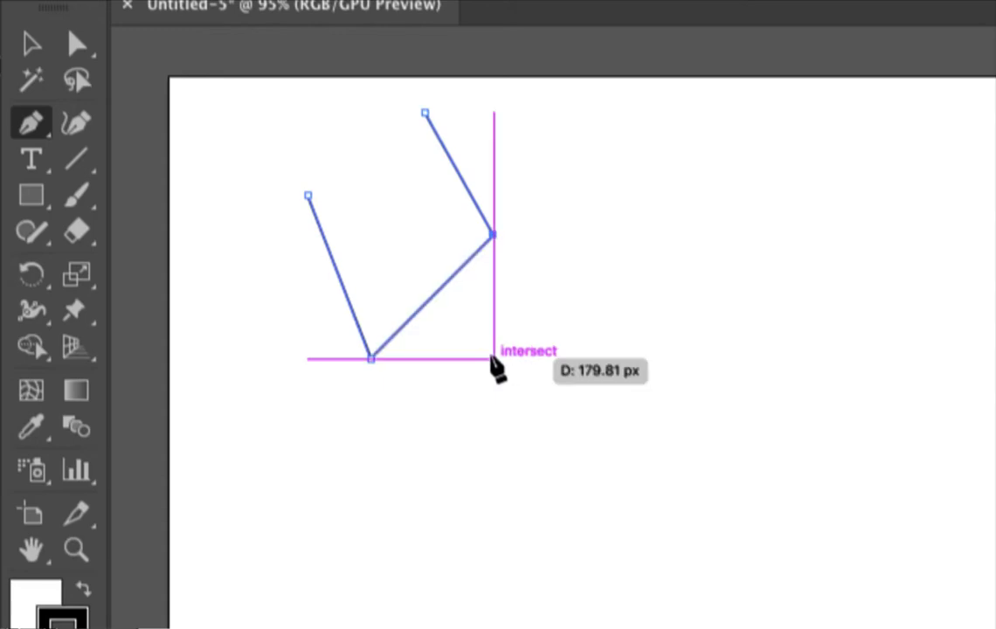
pyautogui.hotkey('ctrl', 'z')
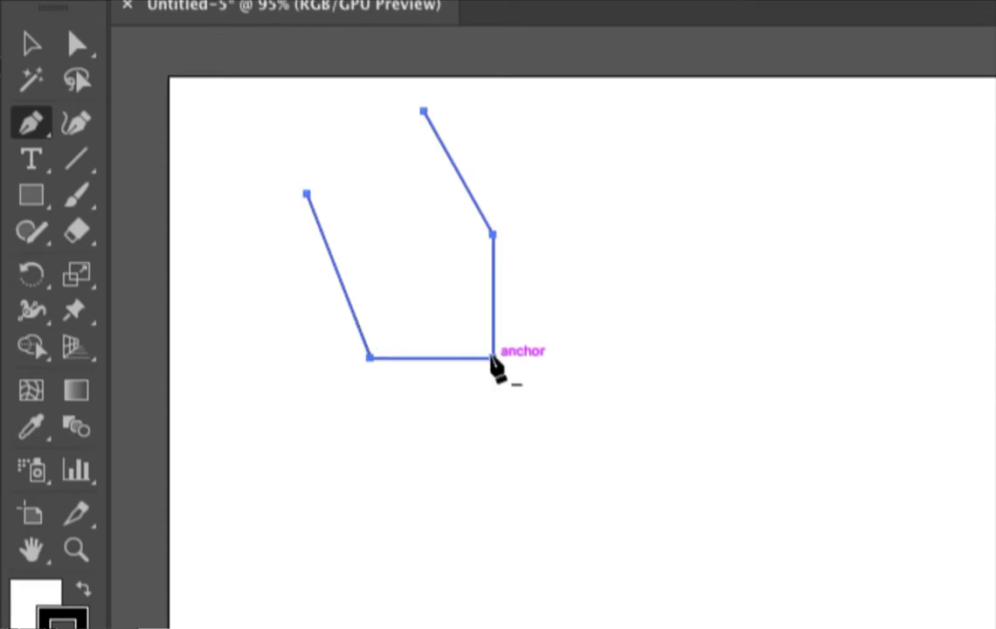
pyautogui.click(493, 236)
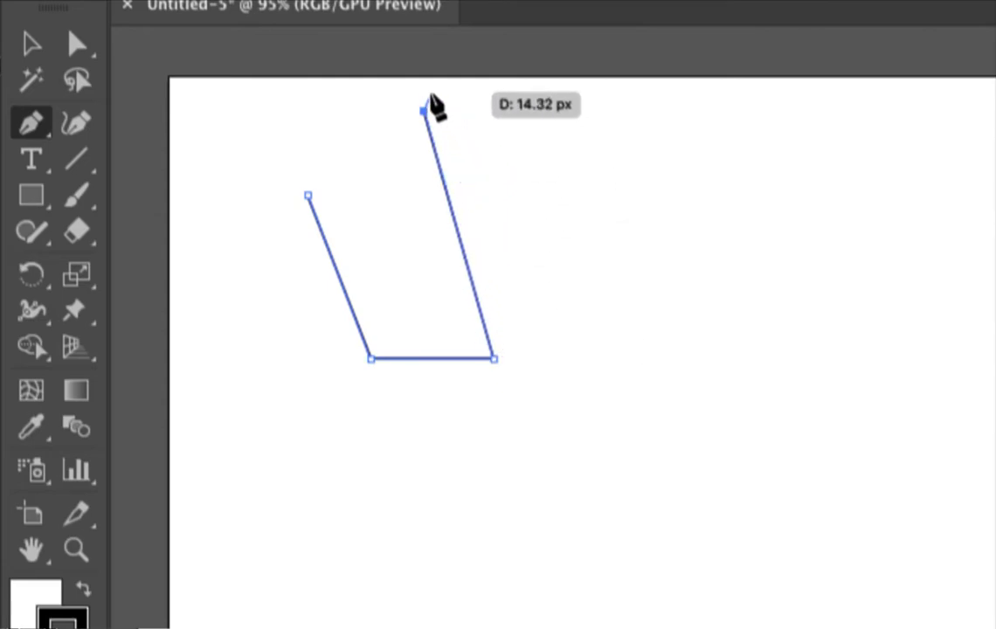
pyautogui.click(494, 334)
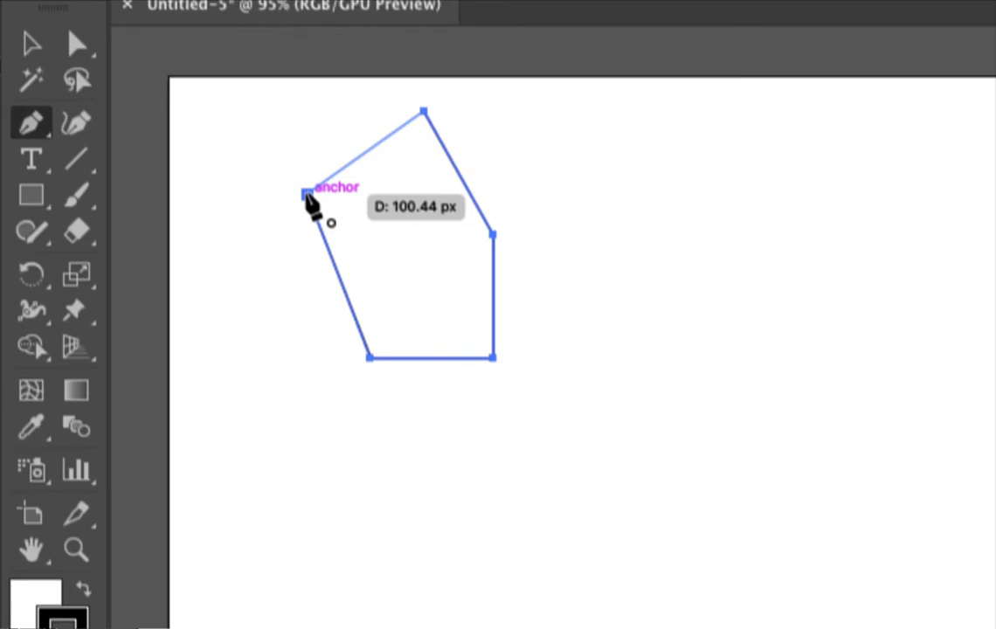
# Close the path at its starting anchor and reposition the left, top and right anchors to form a symmetrical house outline
pyautogui.click(306, 193)
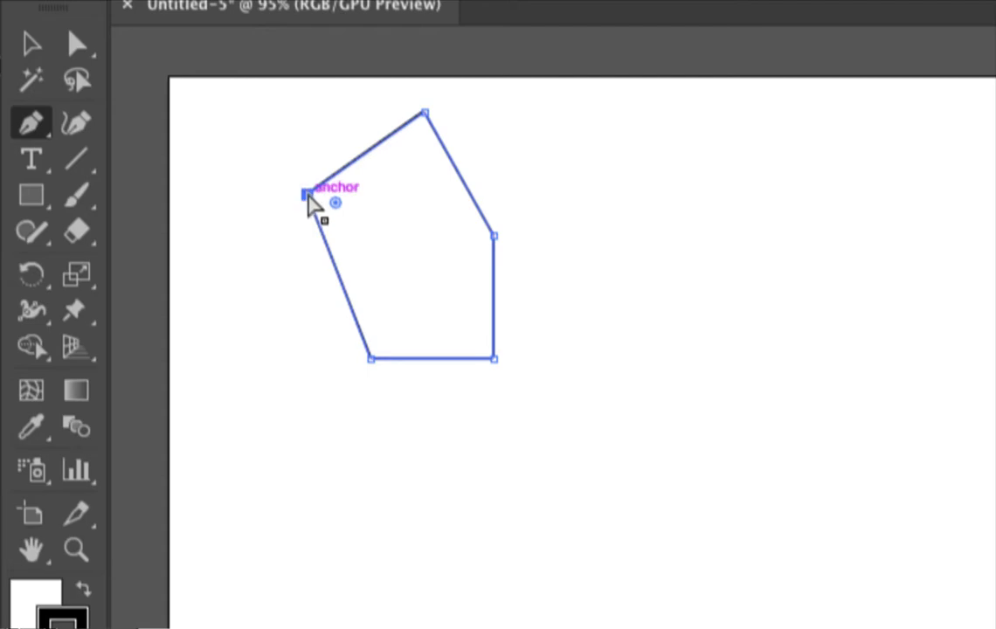
pyautogui.moveTo(307, 196); pyautogui.dragTo(373, 240)
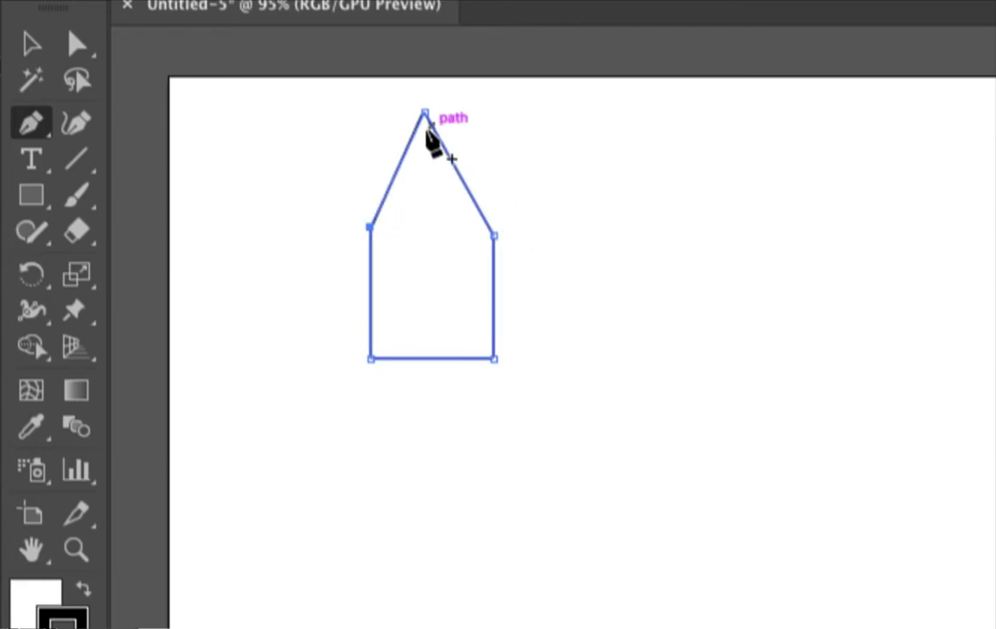
pyautogui.moveTo(426, 112); pyautogui.dragTo(435, 157)
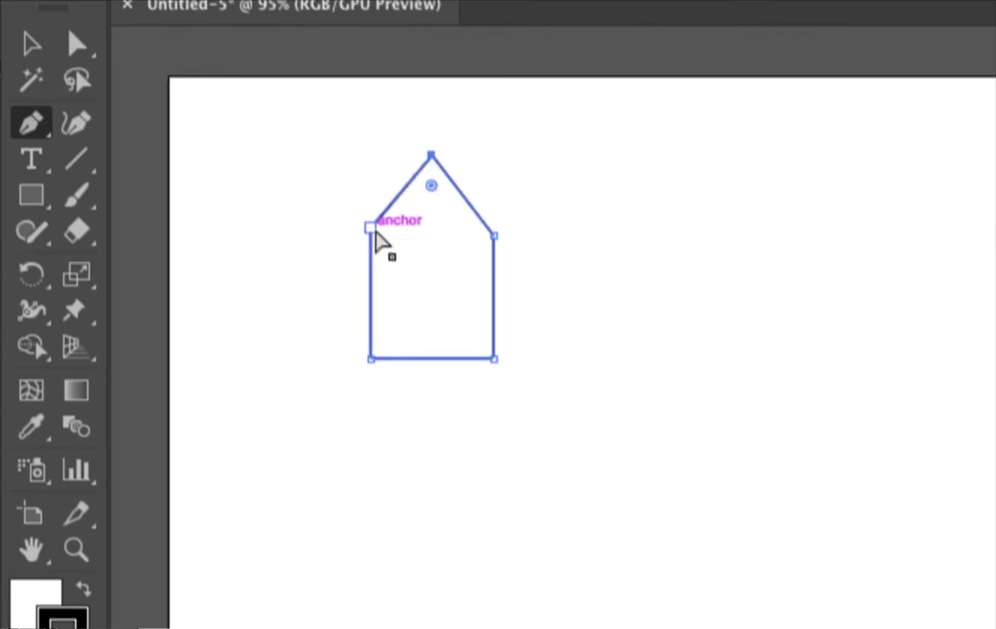
pyautogui.moveTo(375, 232); pyautogui.dragTo(376, 261)
pyautogui.moveTo(492, 236); pyautogui.dragTo(495, 257)
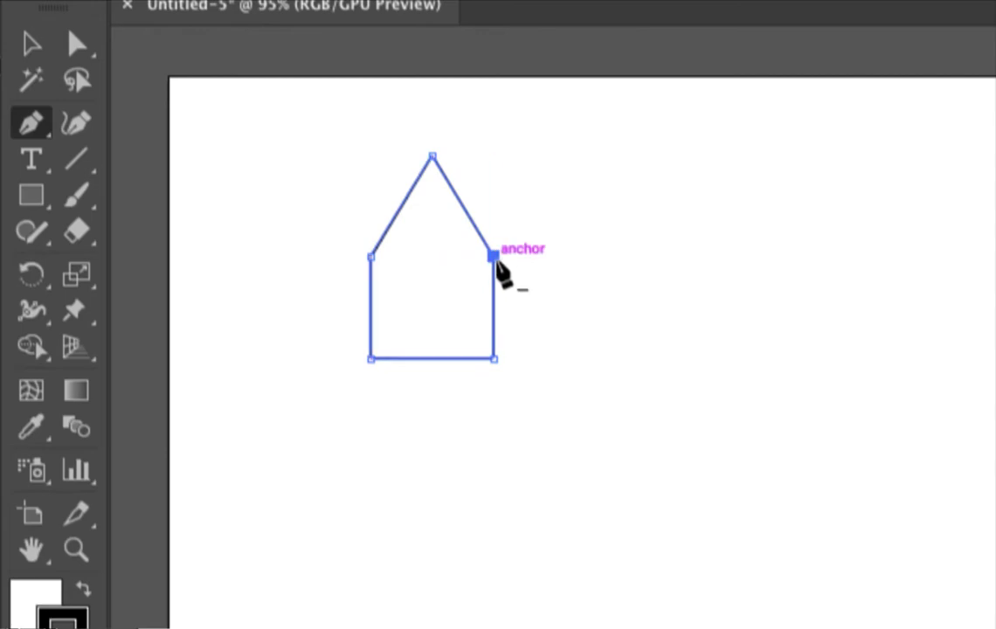
pyautogui.click(490, 255)
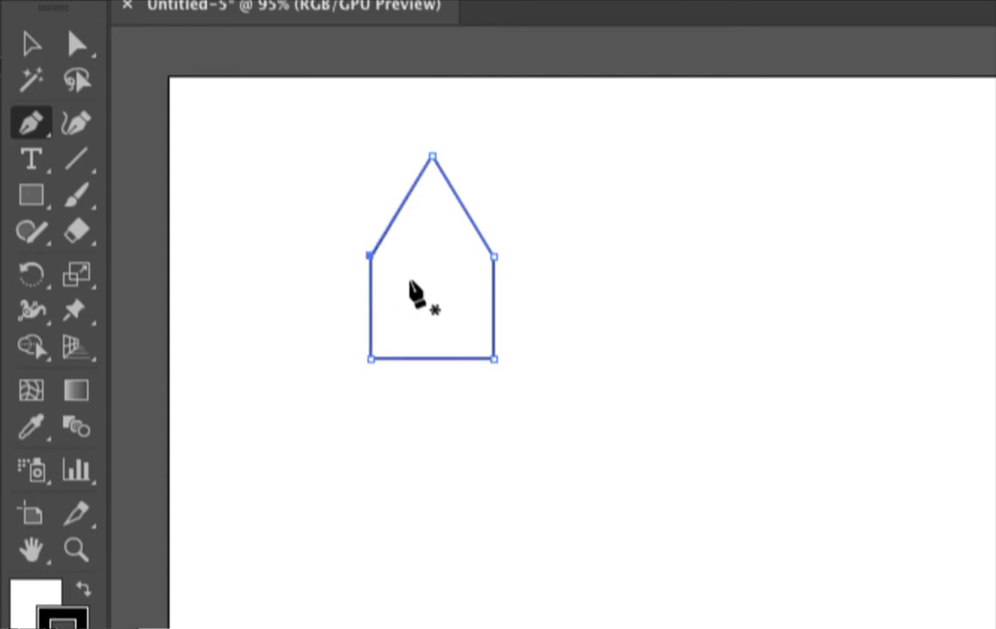
# Select the house outline's anchors and try rounding its peak and right shoulder corner with the live corner widgets
pyautogui.moveTo(308, 130); pyautogui.dragTo(547, 395)
pyautogui.press('ctrl')
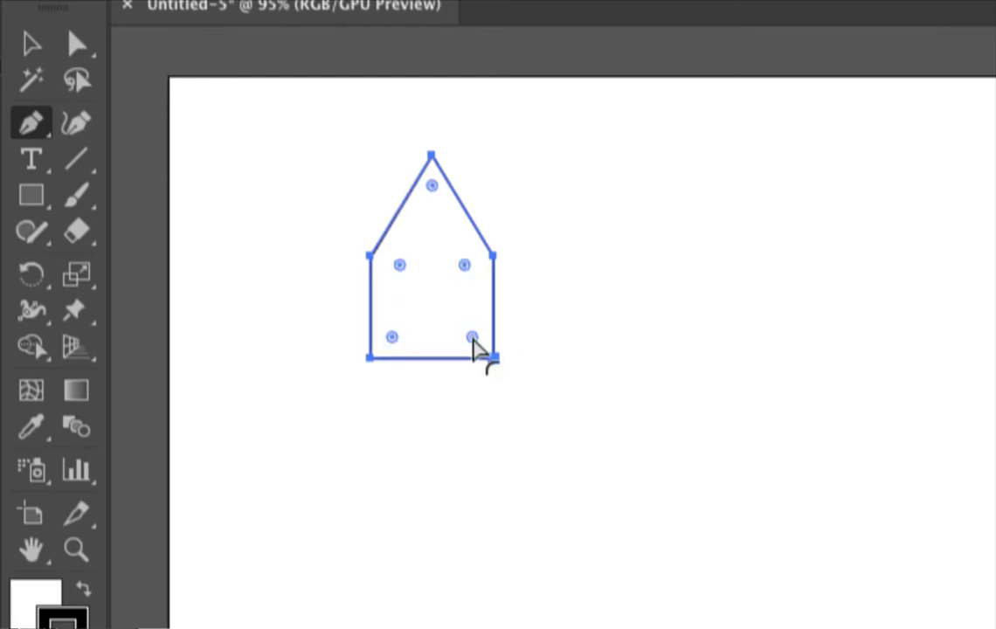
pyautogui.keyDown('ctrl'); pyautogui.click(433, 156); pyautogui.keyUp('ctrl')
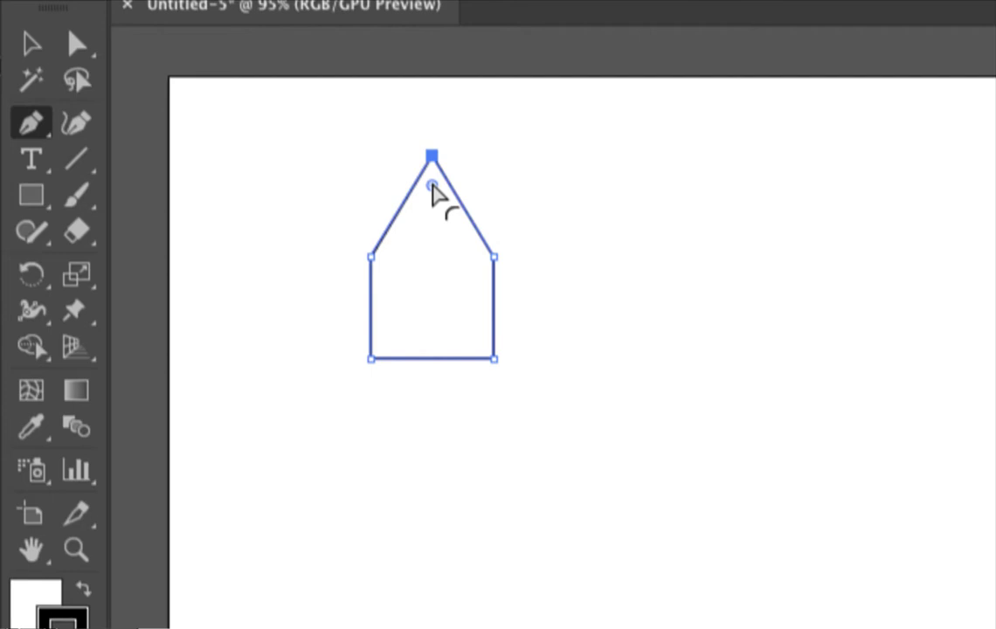
pyautogui.moveTo(432, 186); pyautogui.dragTo(432, 222)
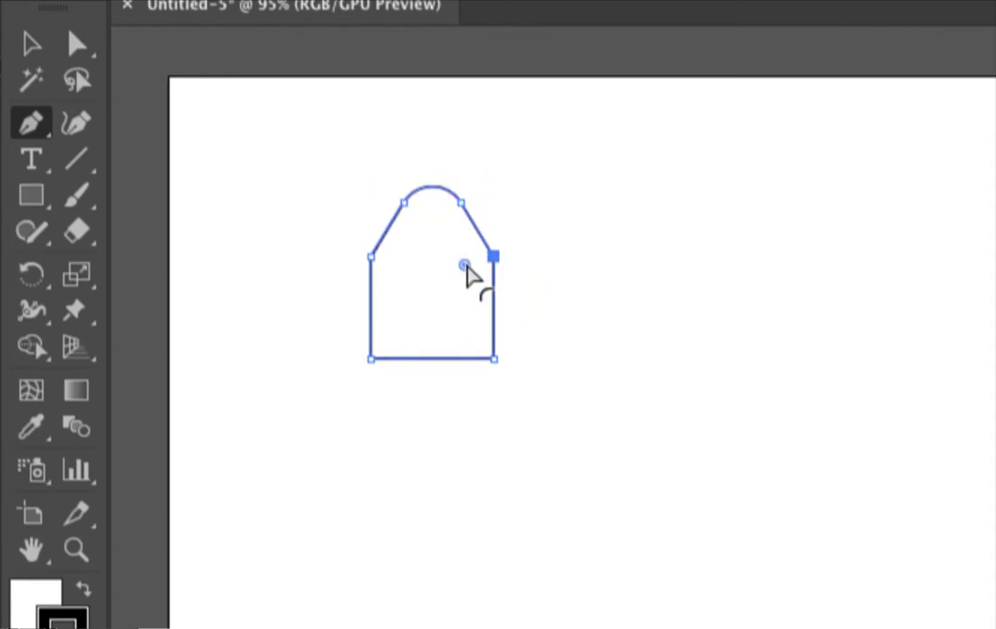
pyautogui.moveTo(464, 266); pyautogui.dragTo(522, 262)
# Return the rounded peak of the house outline to a sharp corner and reselect all its anchors
pyautogui.click(432, 186)
pyautogui.moveTo(431, 221); pyautogui.dragTo(436, 120)
pyautogui.moveTo(309, 131); pyautogui.dragTo(566, 415)
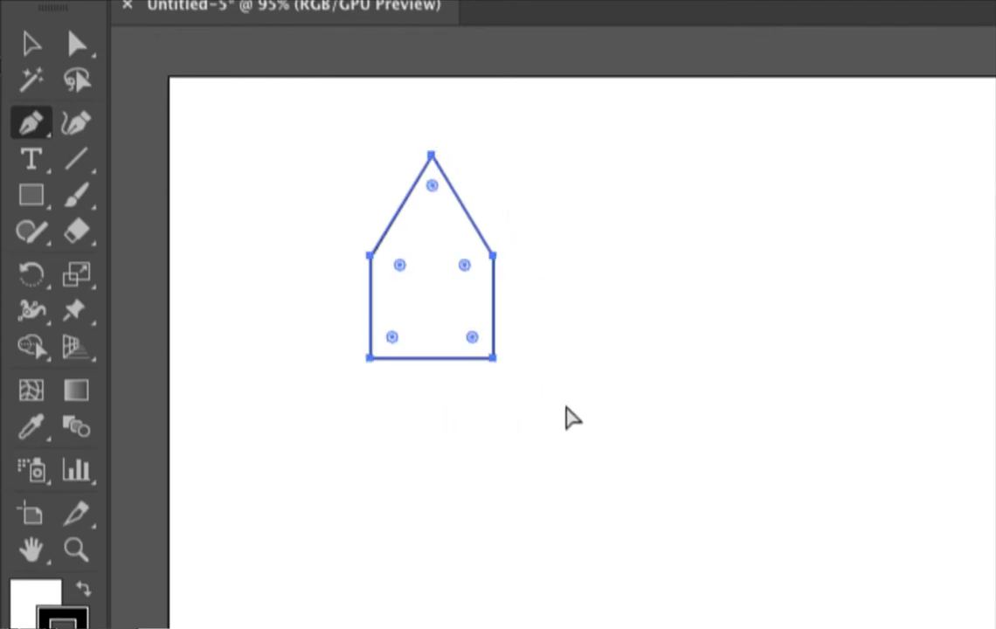
pyautogui.moveTo(432, 187); pyautogui.dragTo(459, 9)
# Deselect the house outline and set the stroke colour to red for the next Pen tool shape
pyautogui.scroll(-2, 438, 433)
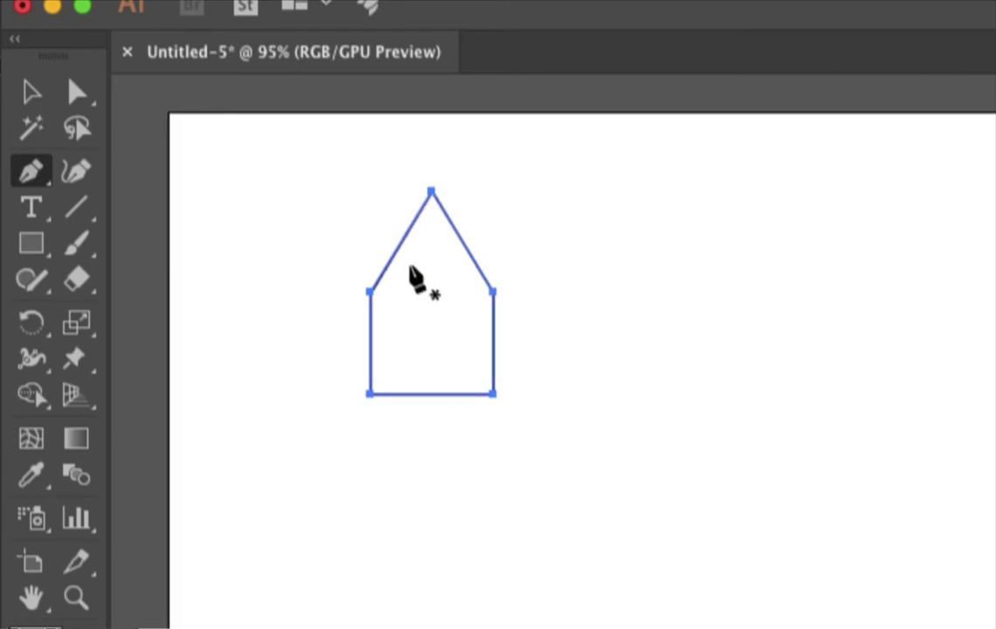
pyautogui.scroll(-2, 237, 456)
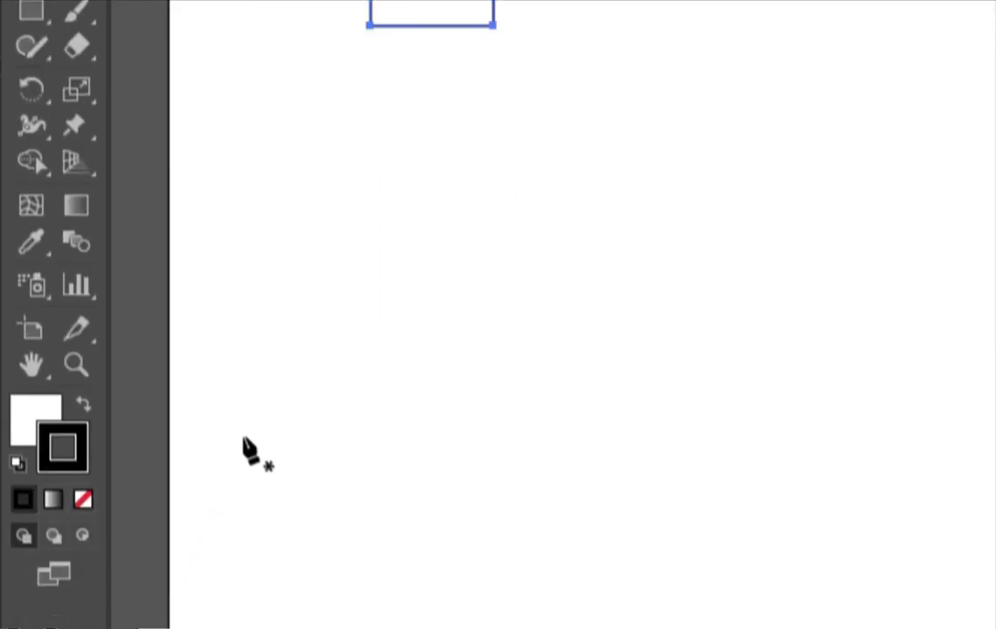
pyautogui.scroll(8, 244, 440)
pyautogui.scroll(-1, 229, 484)
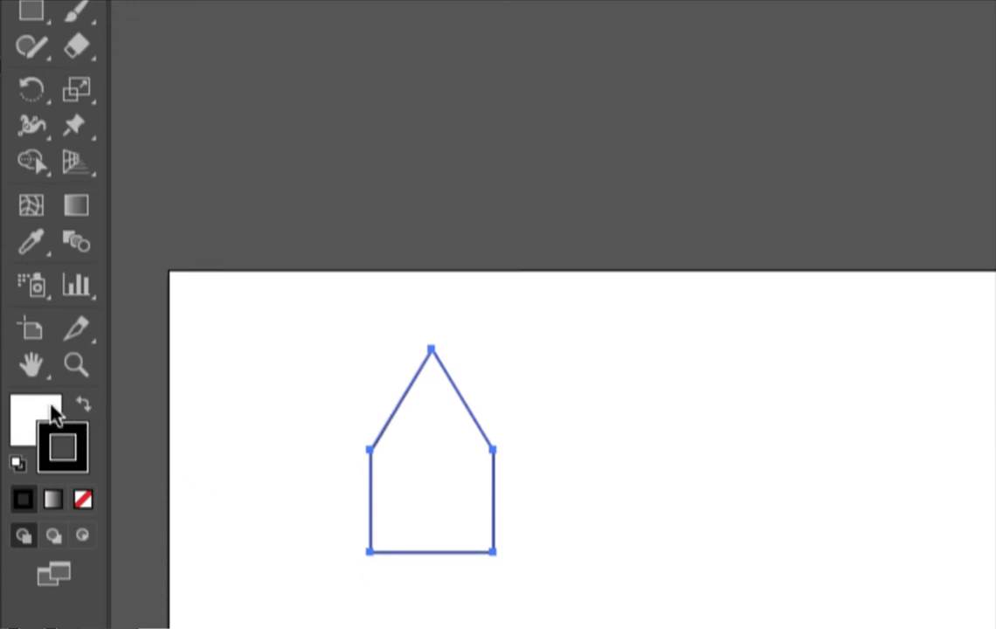
pyautogui.click(84, 441)
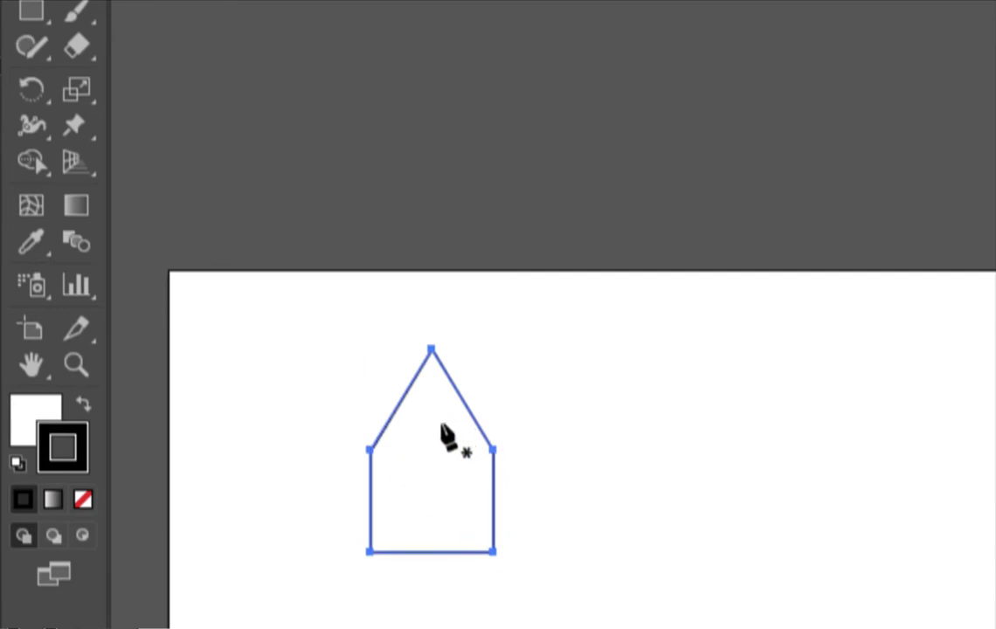
pyautogui.press('a')
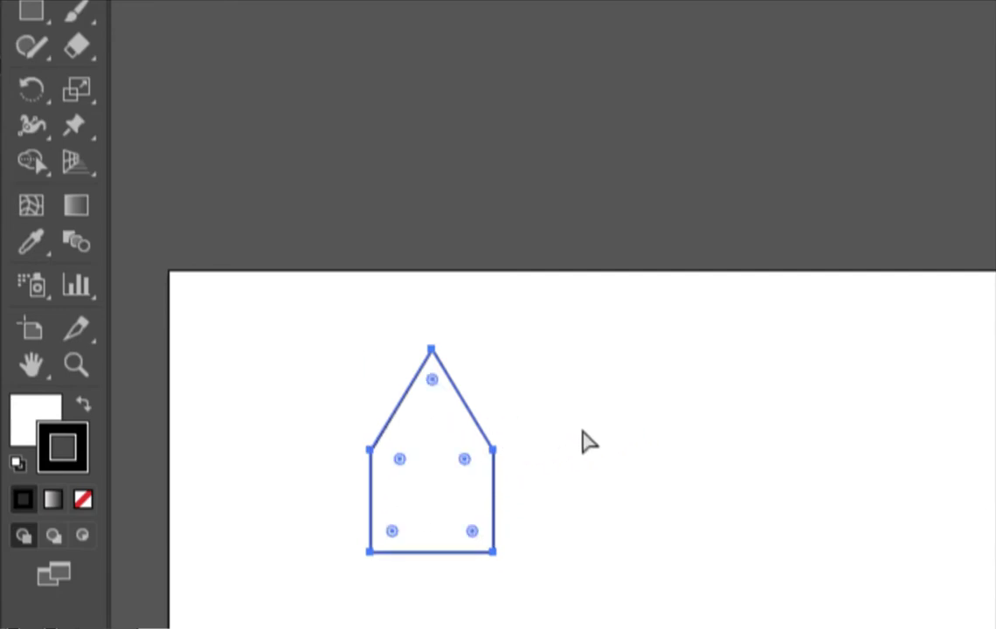
pyautogui.press('p')
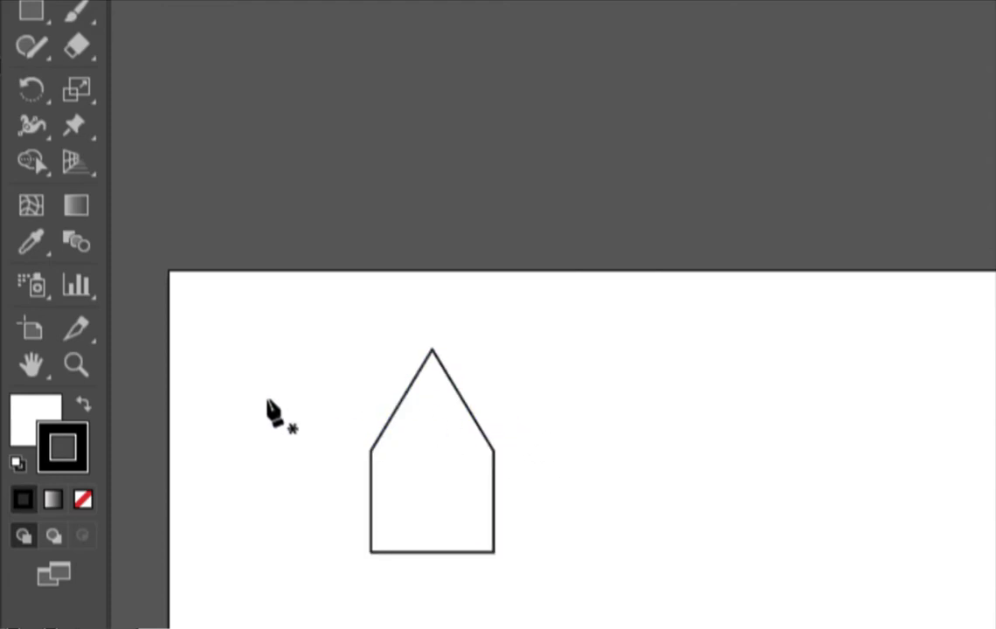
pyautogui.doubleClick(84, 444)
pyautogui.moveTo(819, 319); pyautogui.dragTo(863, 298)
pyautogui.moveTo(971, 204); pyautogui.dragTo(646, 170)
pyautogui.click(851, 251)
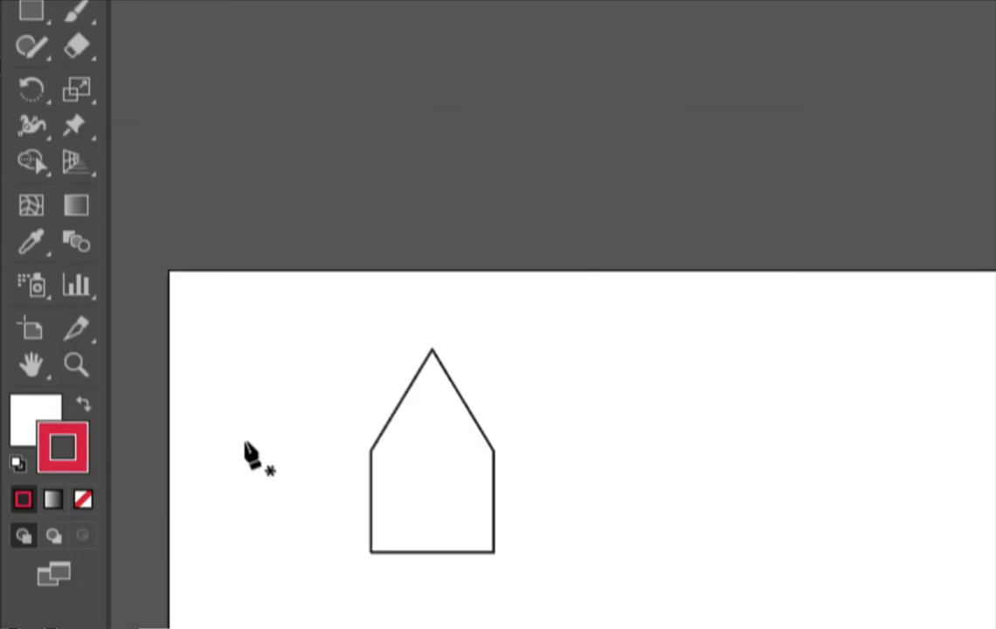
# Set the fill colour to blue 062EF7
pyautogui.click(35, 413)
pyautogui.doubleClick(35, 413)
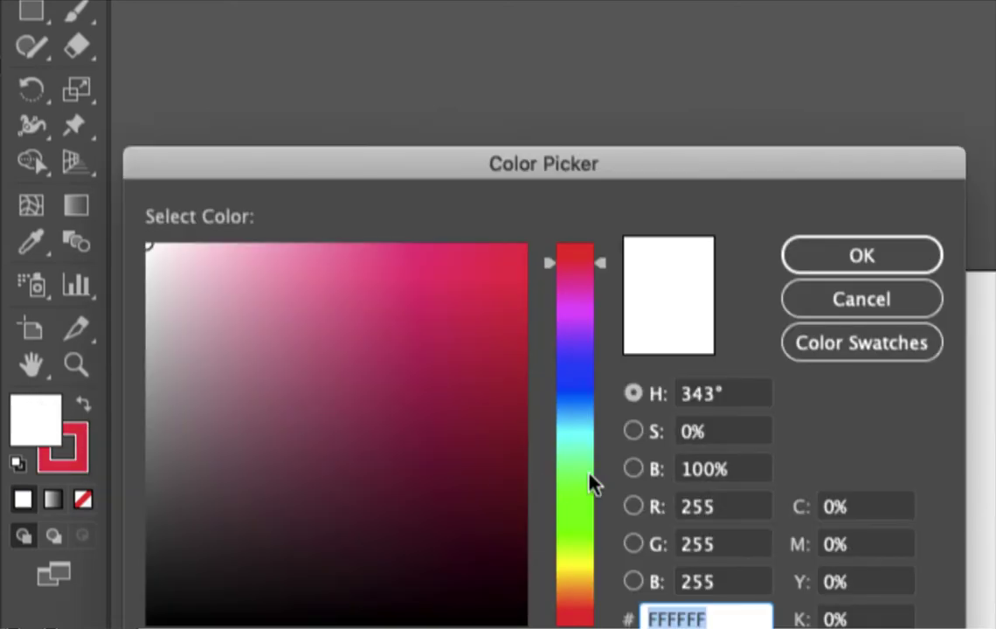
pyautogui.click(583, 382)
pyautogui.moveTo(480, 289); pyautogui.dragTo(518, 254)
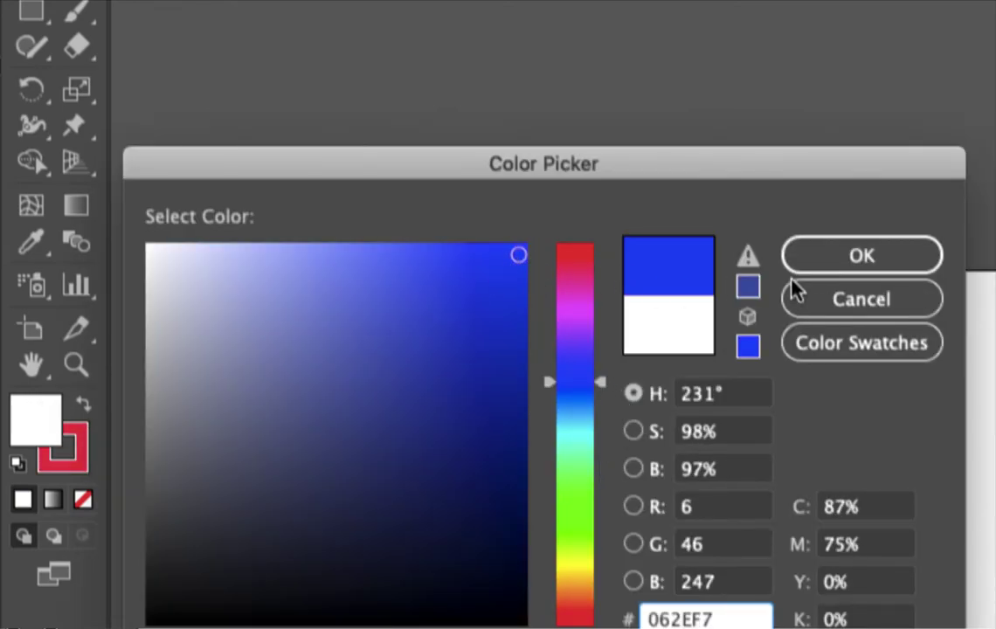
pyautogui.click(822, 266)
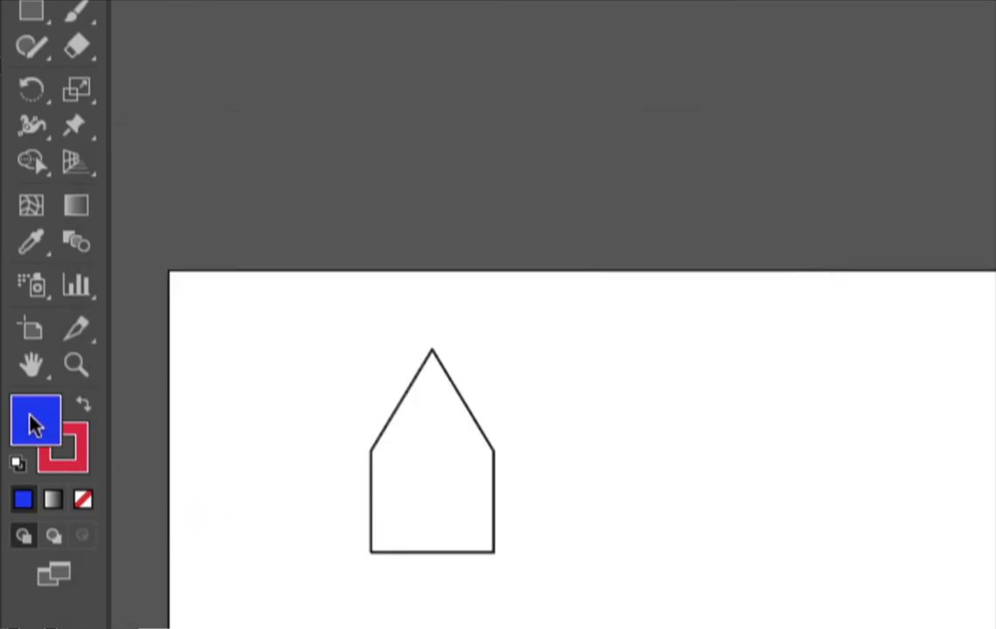
# Draw a closed, straight-sided house shape about 69 by 133 px beside the house outline with the Pen tool, and deselect it
pyautogui.click(584, 450)
pyautogui.click(585, 552)
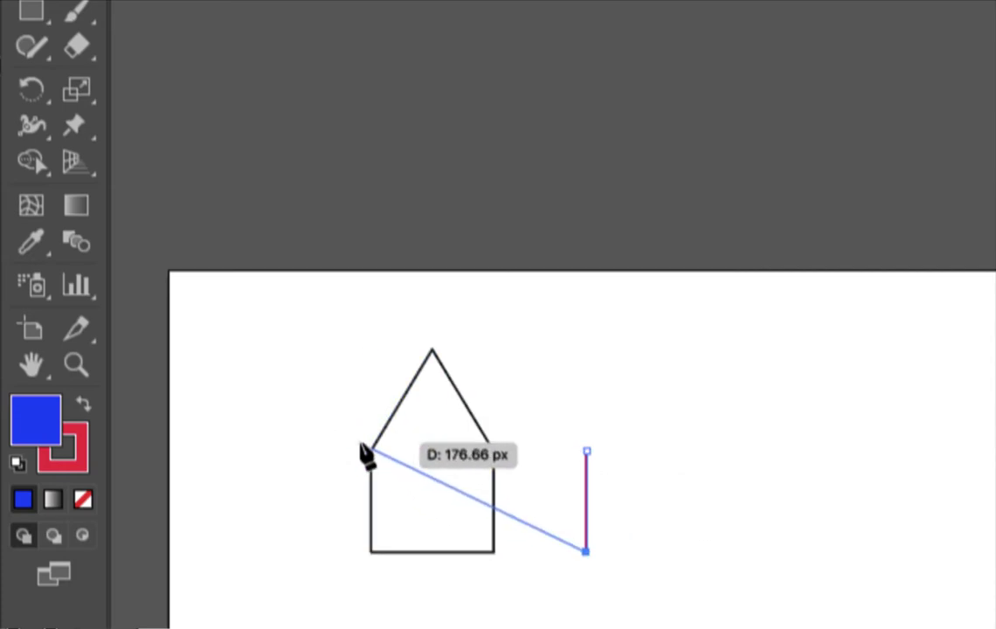
pyautogui.click(682, 552)
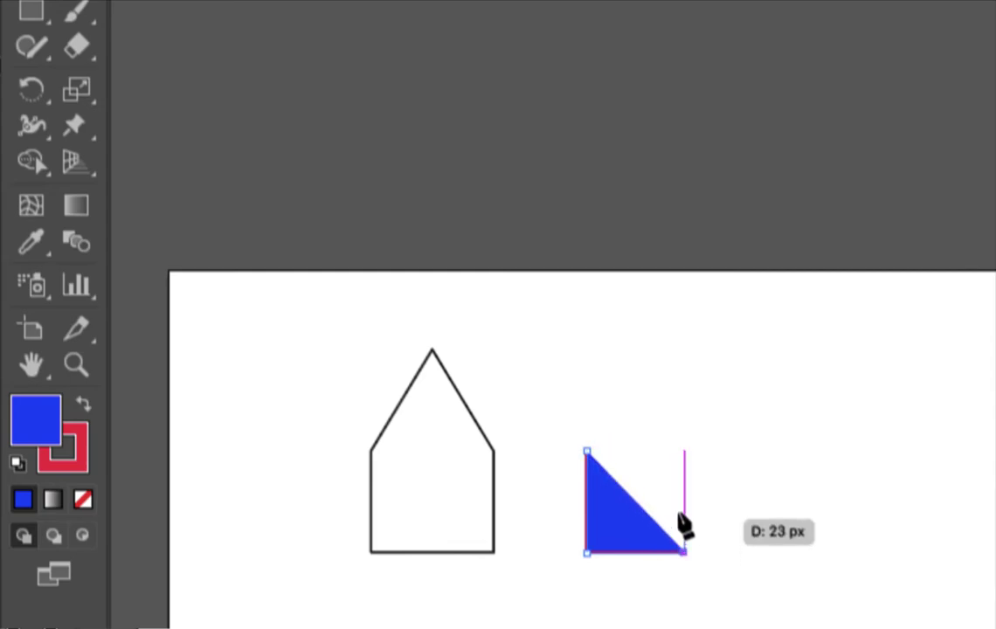
pyautogui.click(683, 451)
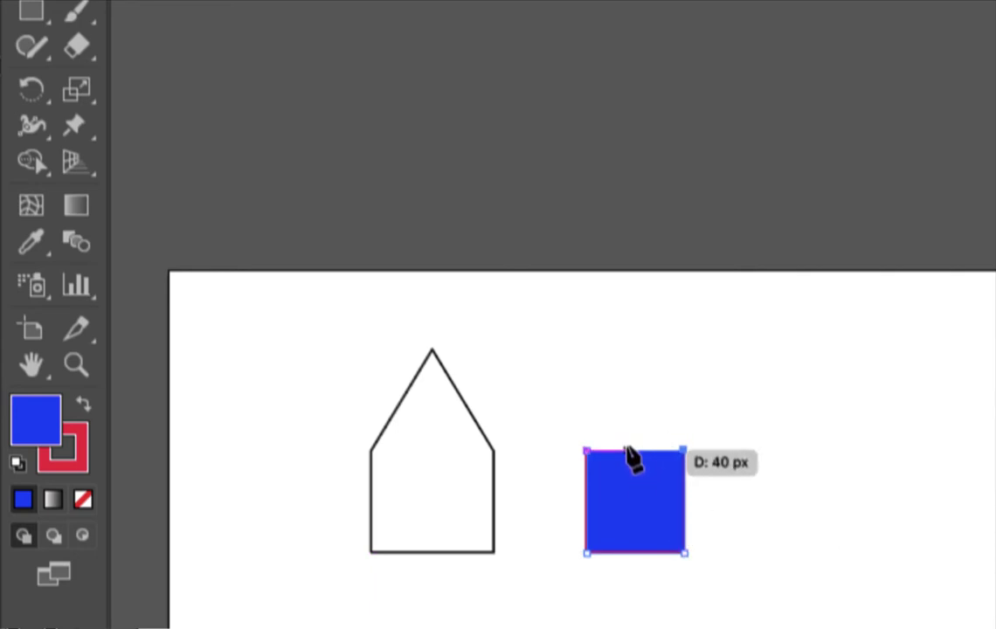
pyautogui.click(635, 362)
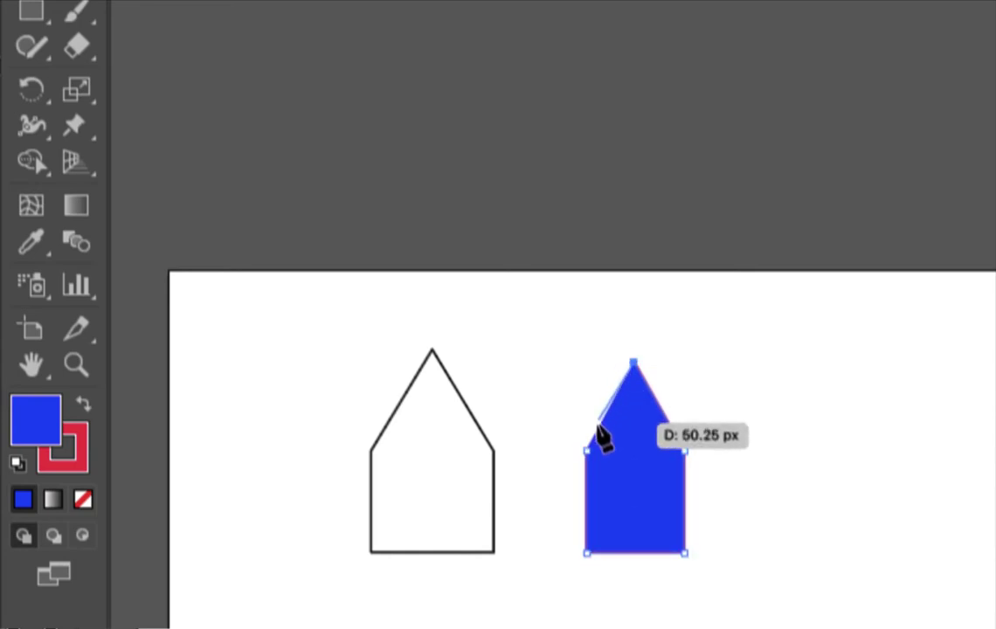
pyautogui.click(653, 452)
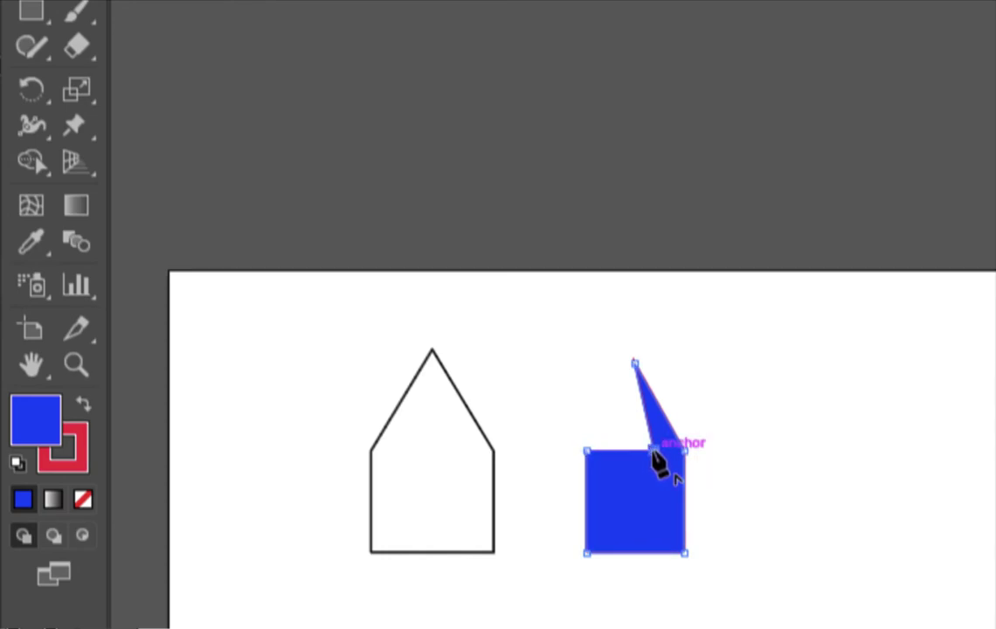
pyautogui.hotkey('ctrl', 'z')
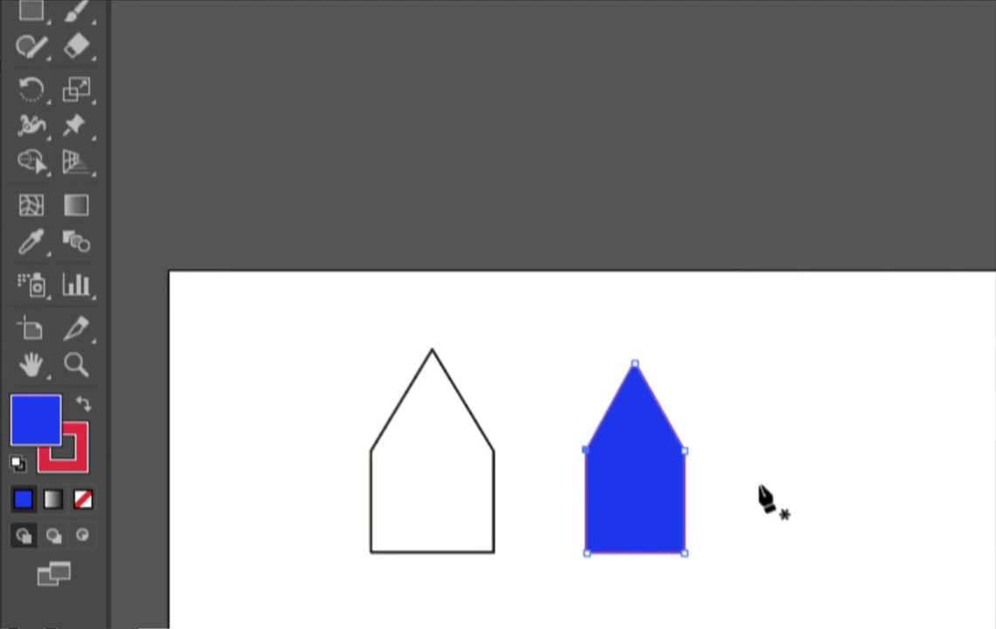
pyautogui.press('a')
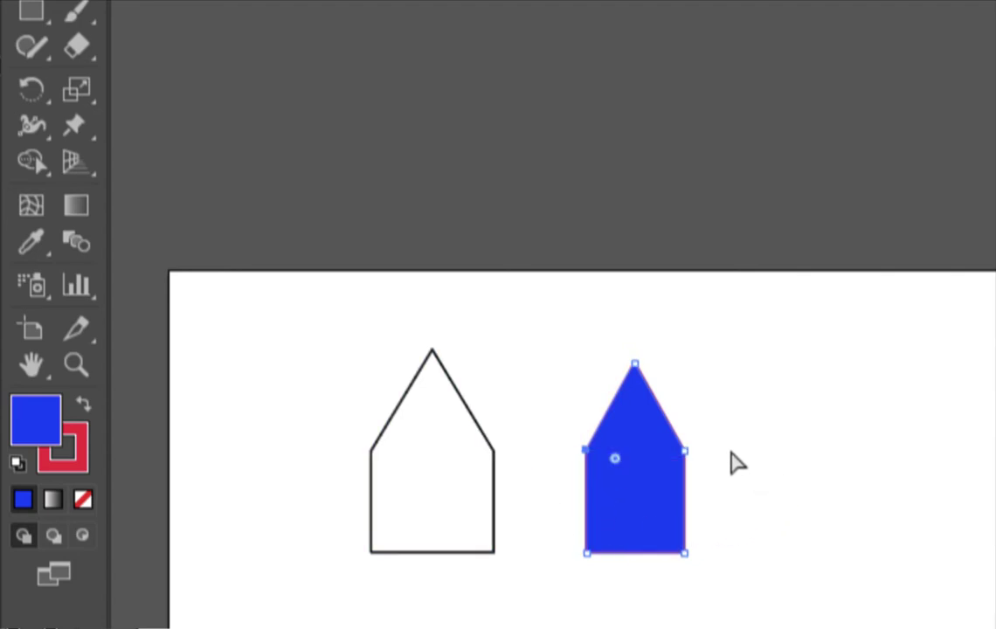
pyautogui.click(767, 502)
pyautogui.press('p')
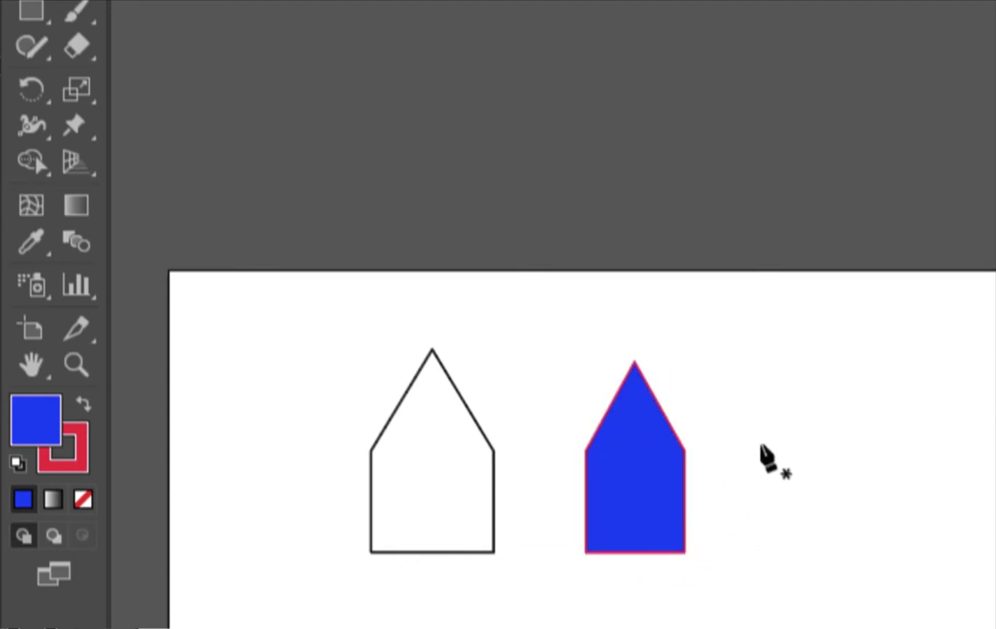
# Select the black house outline and check its fill and stroke colours with the Pen tool active
pyautogui.press('v')
pyautogui.click(455, 387)
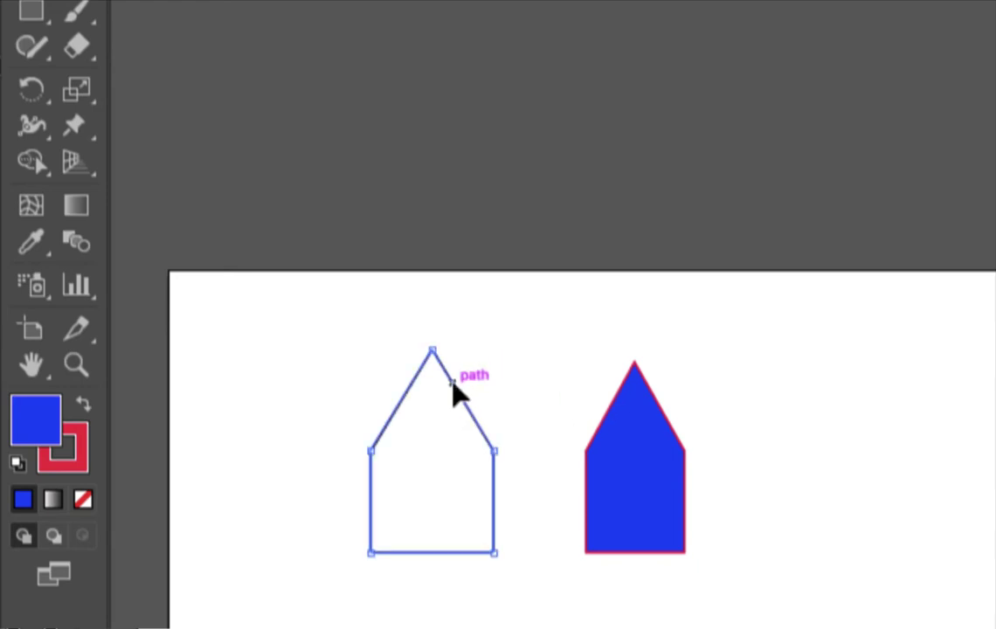
pyautogui.press('p')
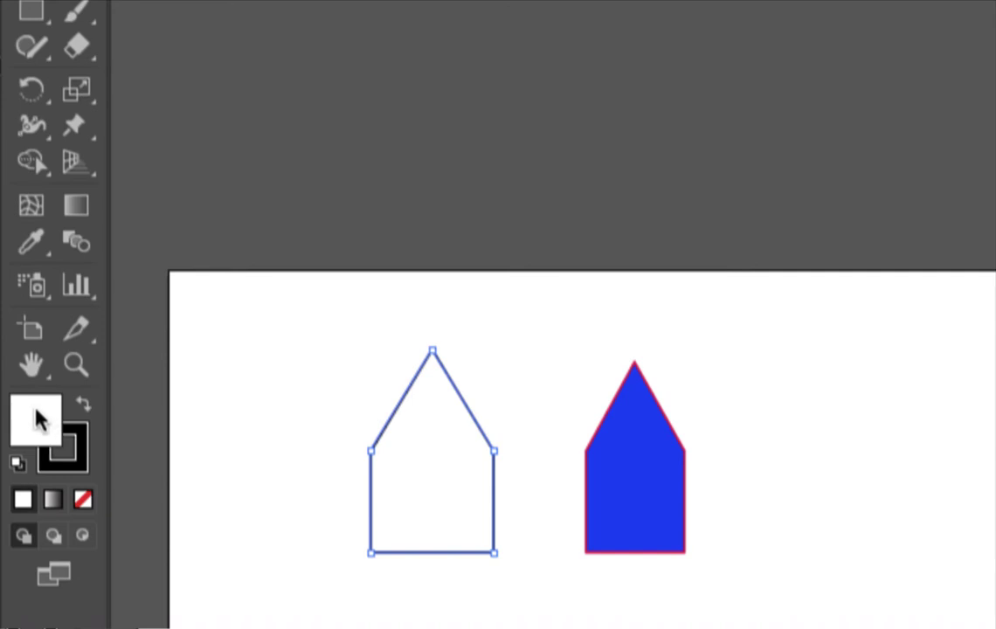
# Select the blue house and set its fill to the light blue swatch 29ABE2
pyautogui.keyDown('ctrl'); pyautogui.click(595, 448); pyautogui.keyUp('ctrl')
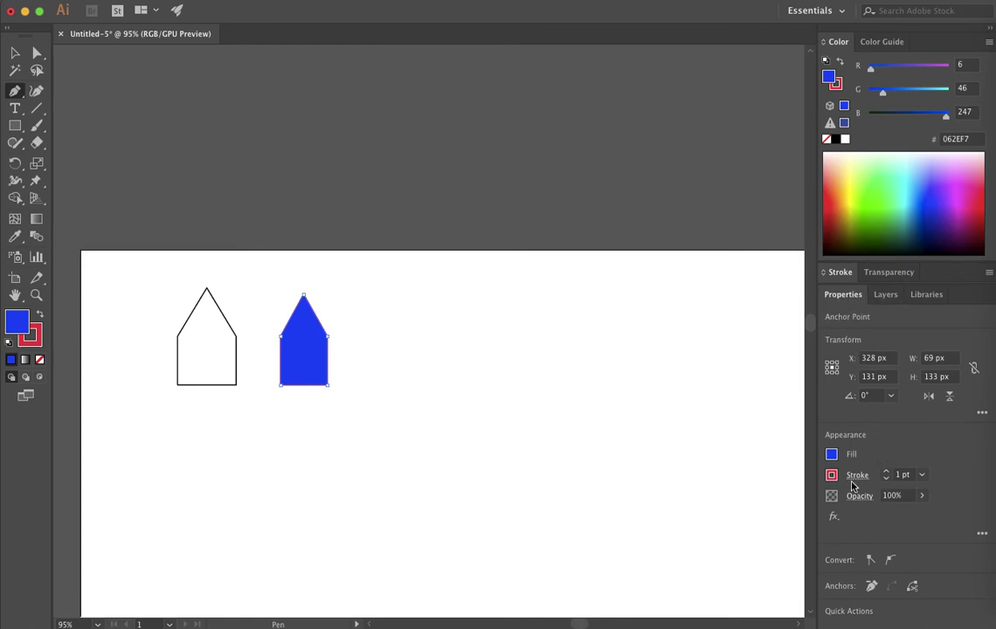
pyautogui.click(832, 455)
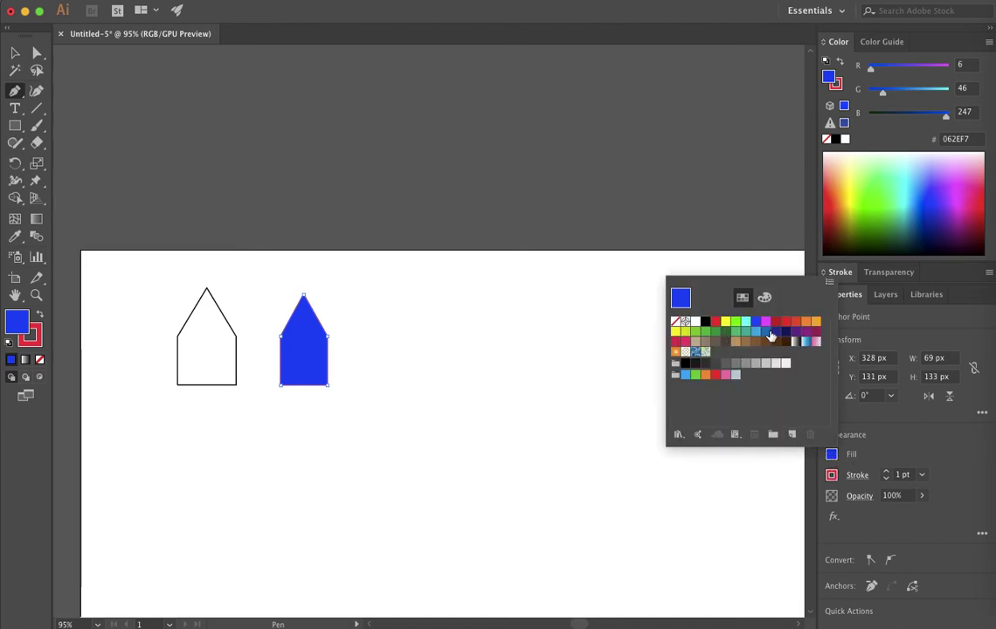
pyautogui.click(755, 332)
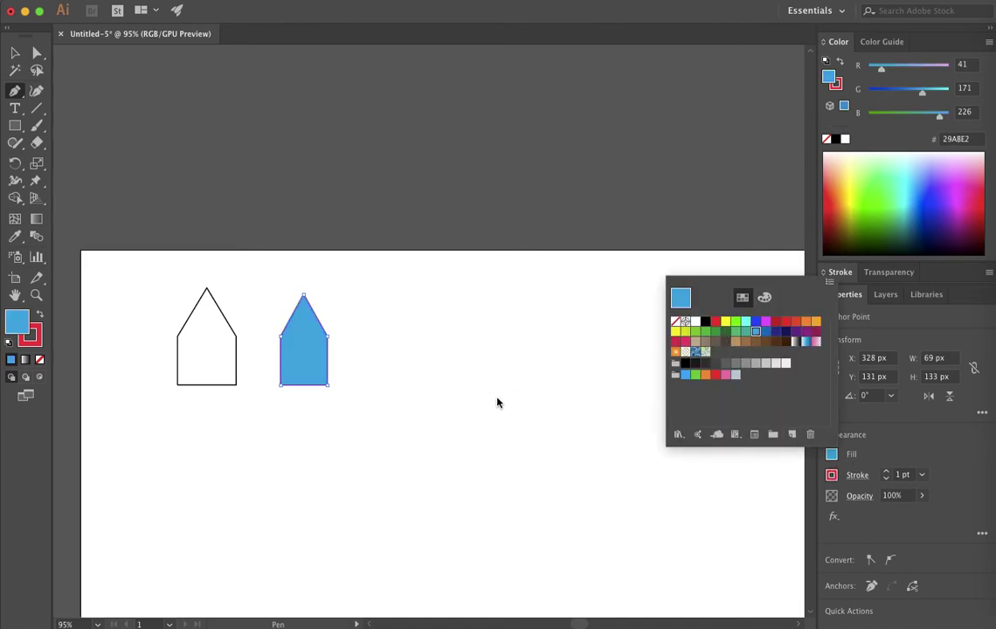
# Give the light blue house a yellow stroke and set the stroke weight to 19 pt
pyautogui.click(831, 475)
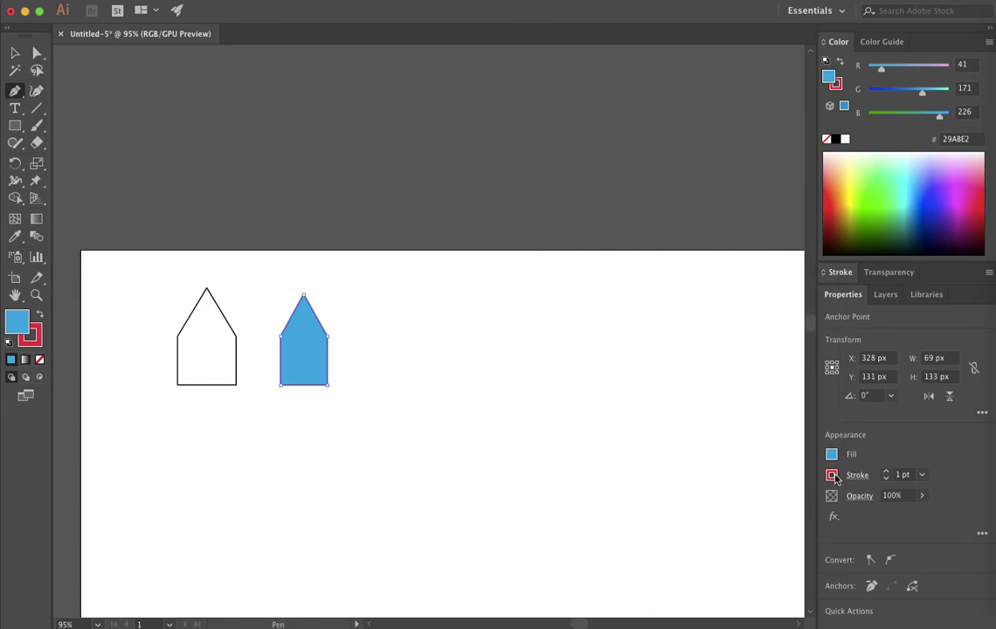
pyautogui.click(831, 475)
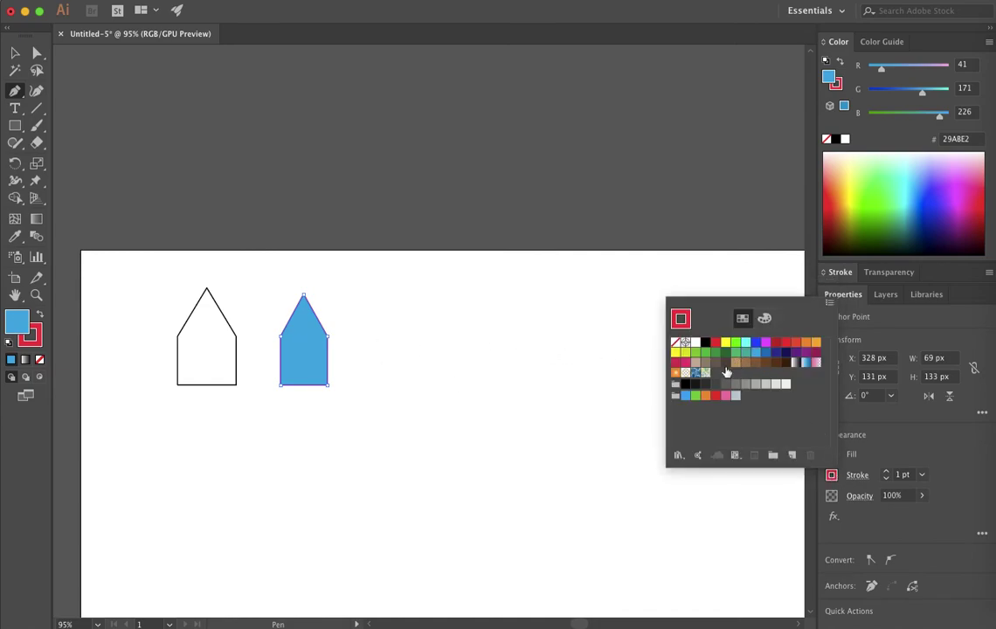
pyautogui.click(675, 352)
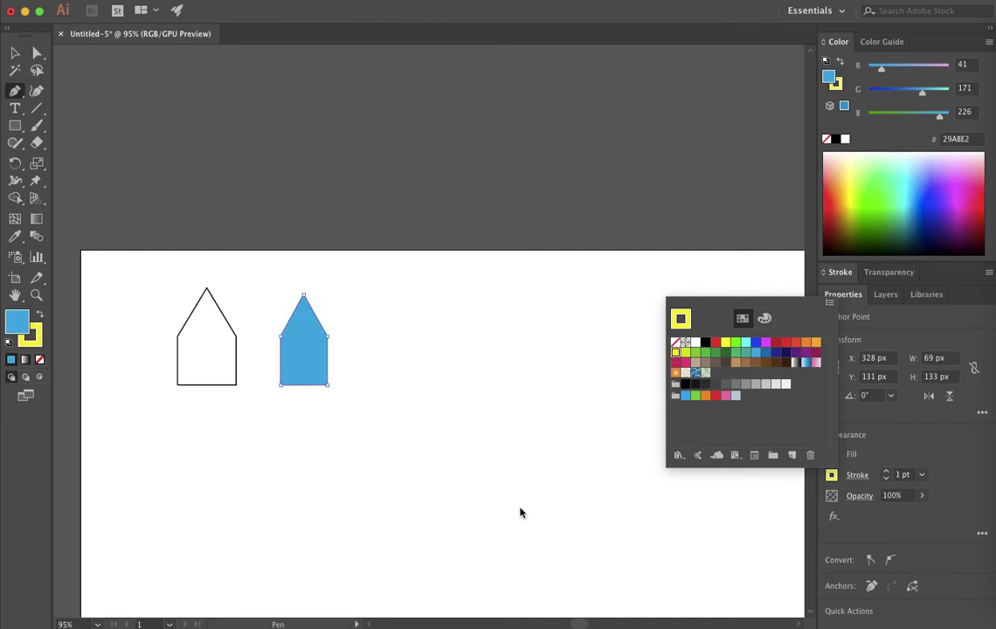
pyautogui.click(882, 452)
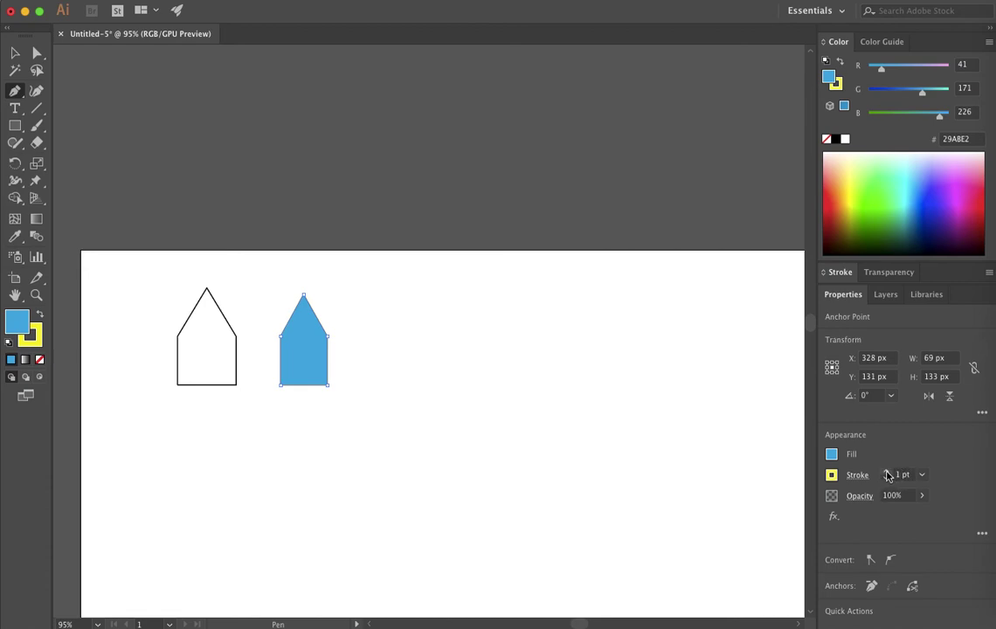
pyautogui.click(887, 472)
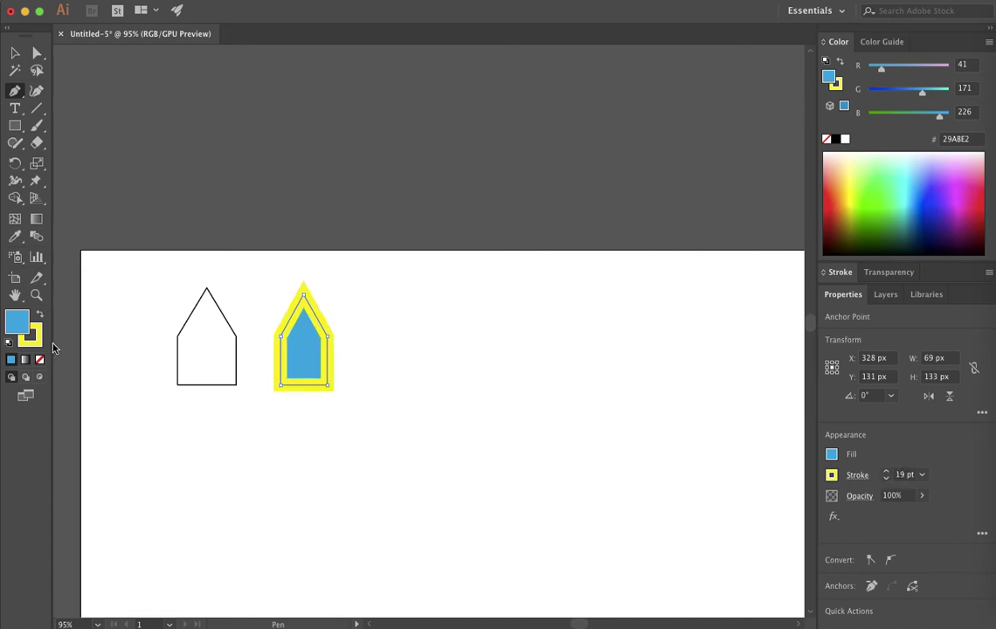
# Draw a closed four-sided kite beside the two houses with the Pen tool and set its opacity to 49%
pyautogui.click(387, 343)
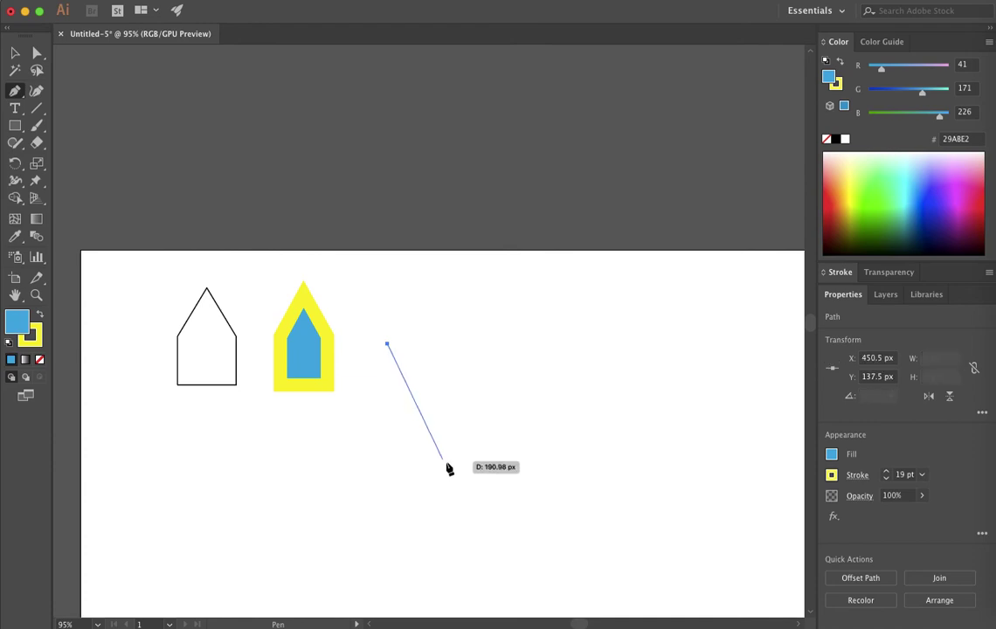
pyautogui.click(447, 462)
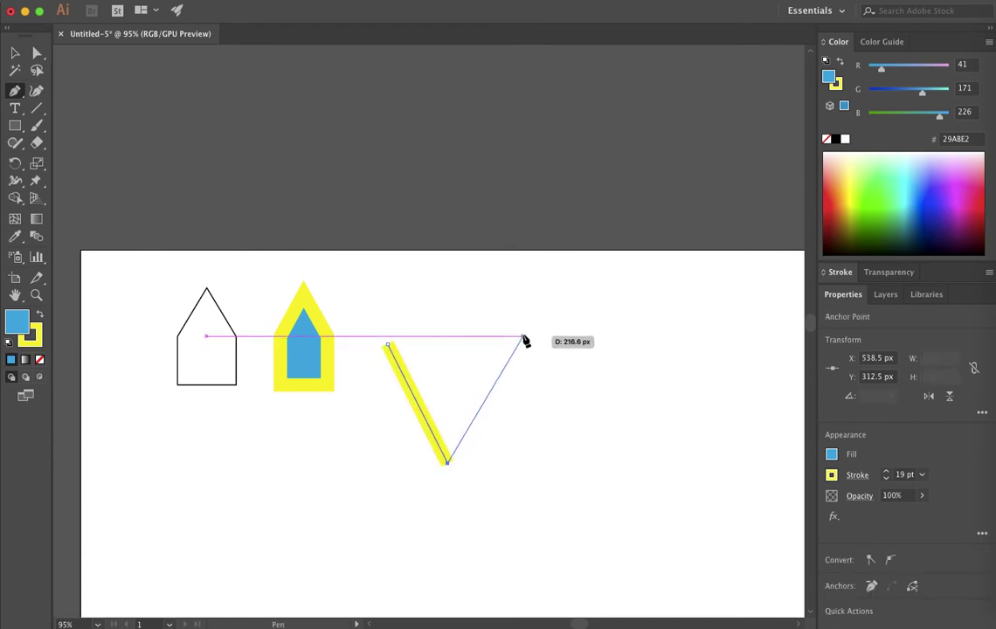
pyautogui.click(523, 337)
pyautogui.click(434, 265)
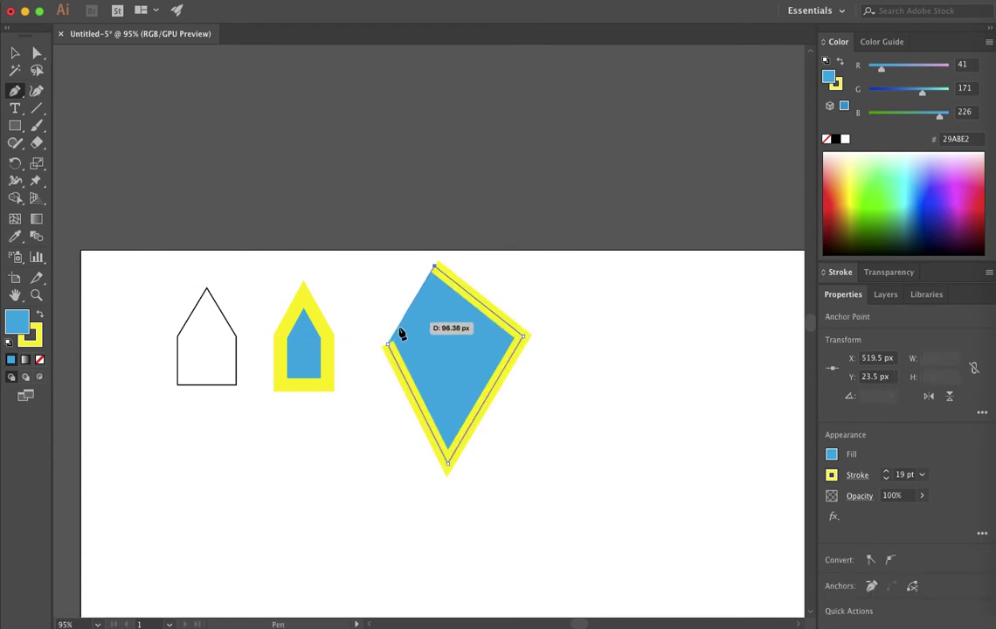
pyautogui.click(387, 344)
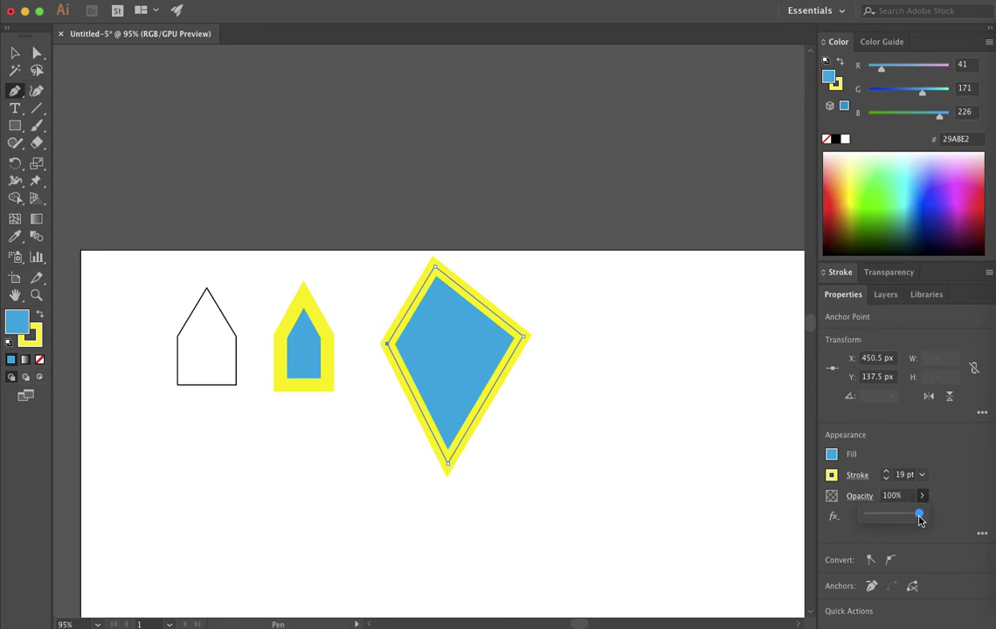
pyautogui.moveTo(894, 521); pyautogui.dragTo(893, 519)
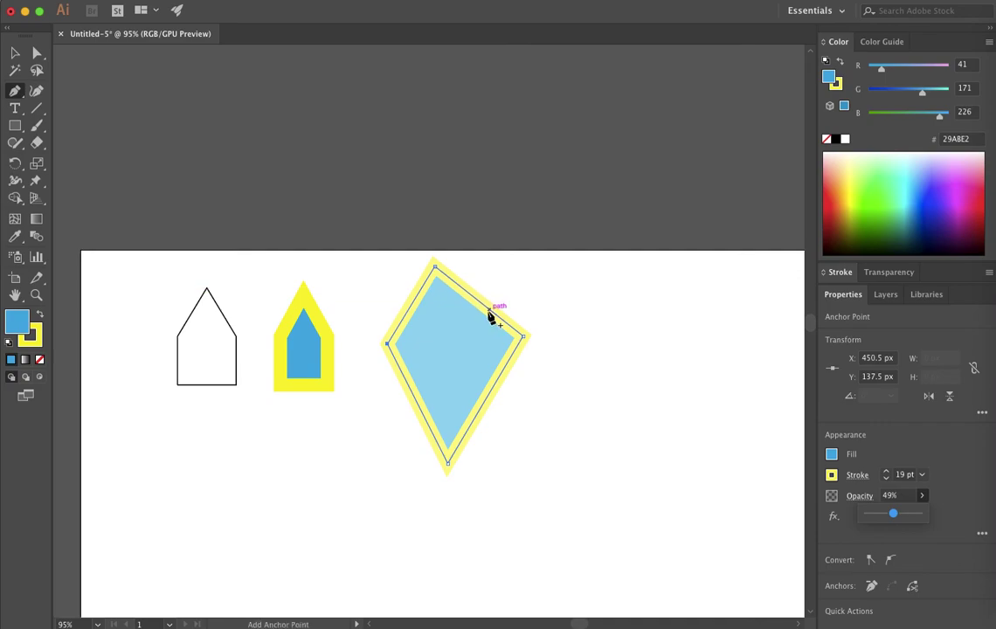
# Shift the kite's upper-right edge slightly inward, and move the whole kite so it overlaps the yellow-bordered house
pyautogui.moveTo(493, 318)
pyautogui.mouseDown()
pyautogui.moveTo(456, 318)
pyautogui.moveTo(483, 317)
pyautogui.mouseUp()
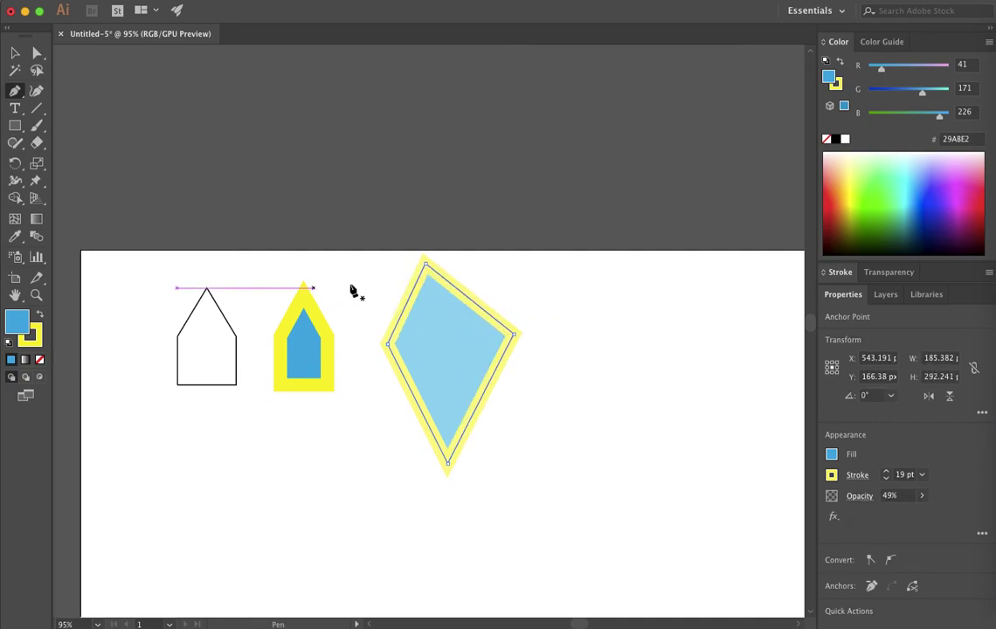
pyautogui.moveTo(350, 266); pyautogui.dragTo(564, 494)
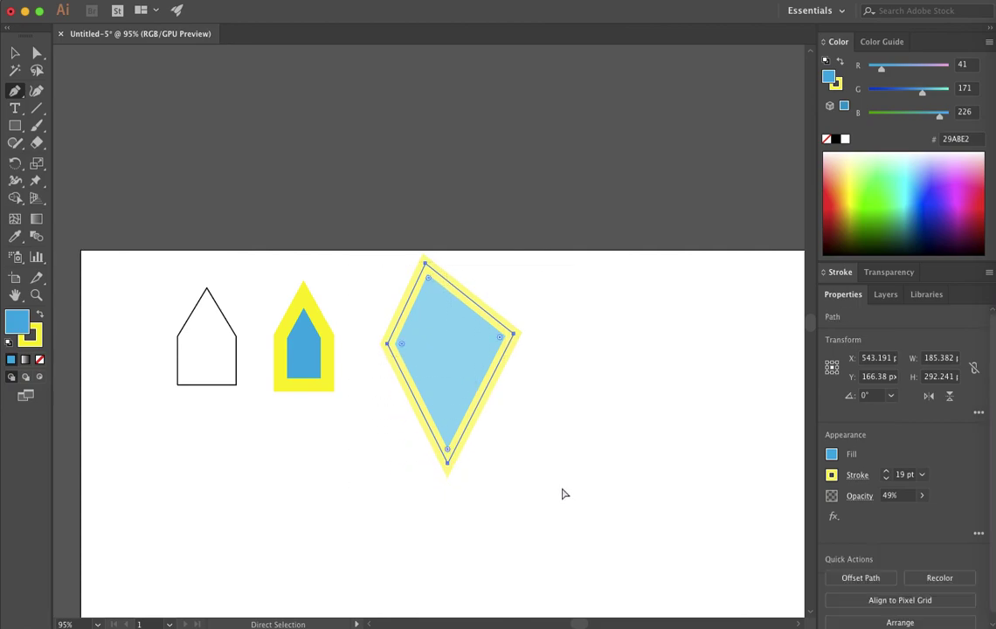
pyautogui.moveTo(405, 382); pyautogui.dragTo(286, 382)
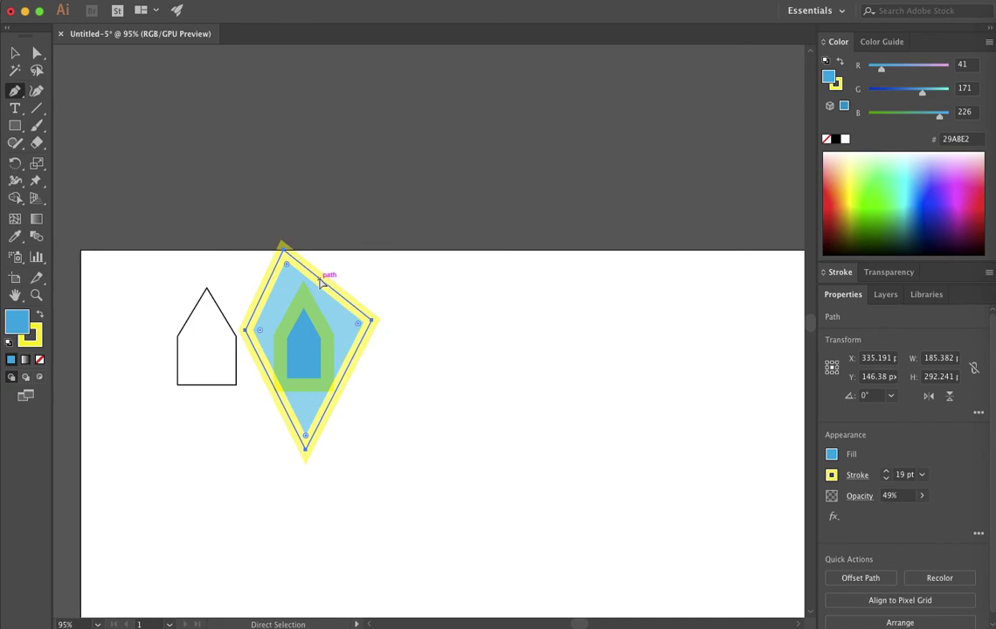
pyautogui.moveTo(323, 288); pyautogui.dragTo(379, 343)
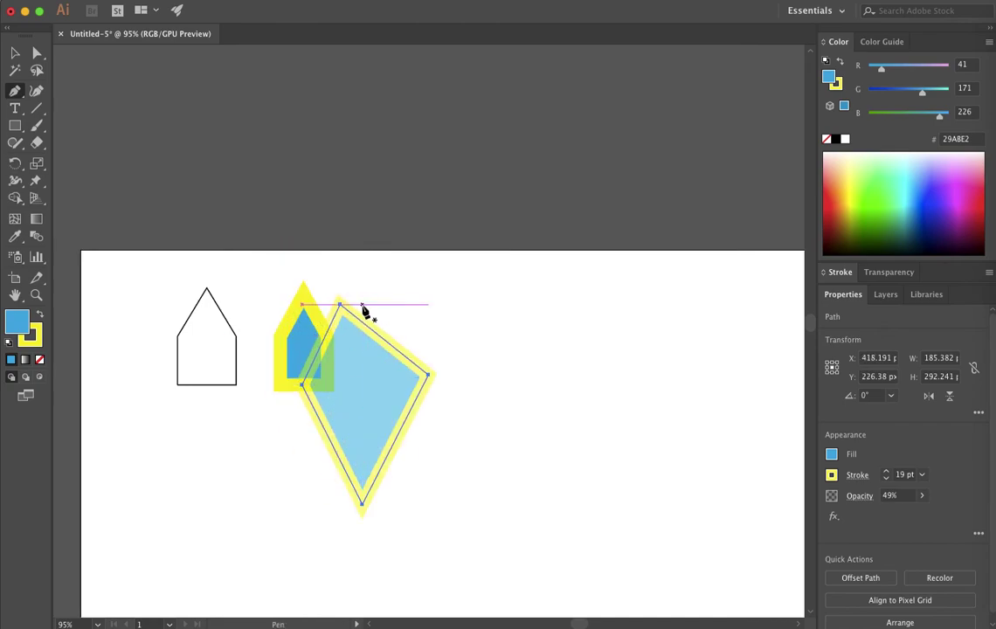
# Add and remove an anchor point on the kite's upper-right edge, and move that edge up and to the right
pyautogui.click(364, 327)
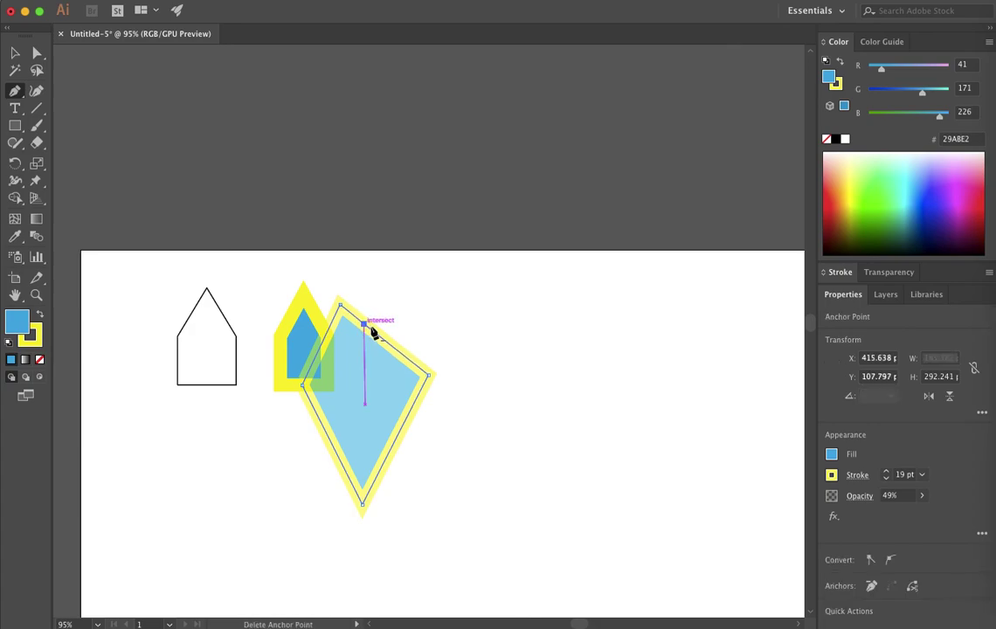
pyautogui.click(363, 324)
pyautogui.moveTo(377, 338); pyautogui.dragTo(446, 319)
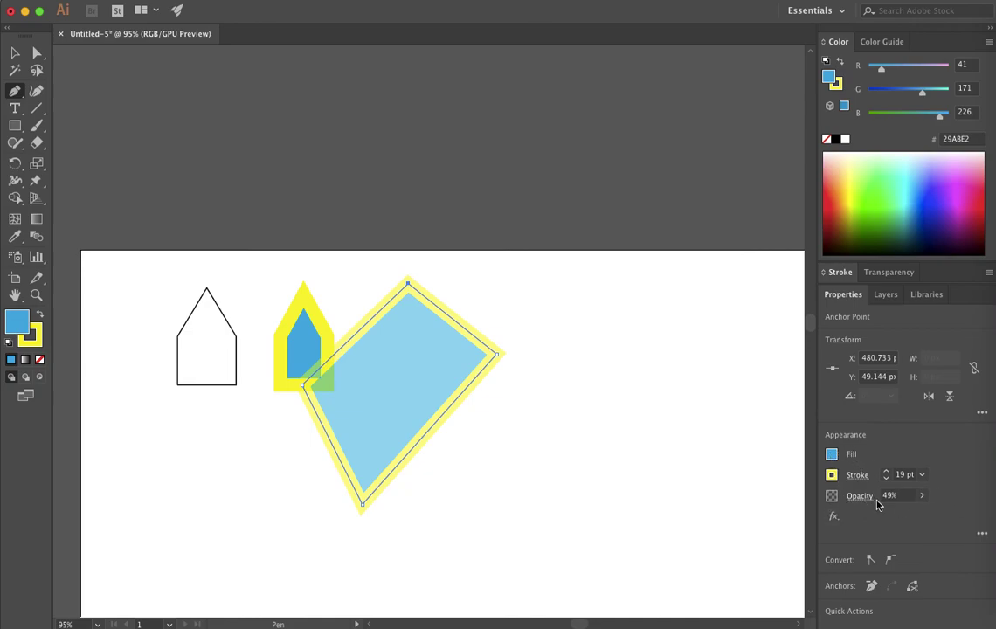
# Set the kite's opacity to 100%
pyautogui.click(921, 496)
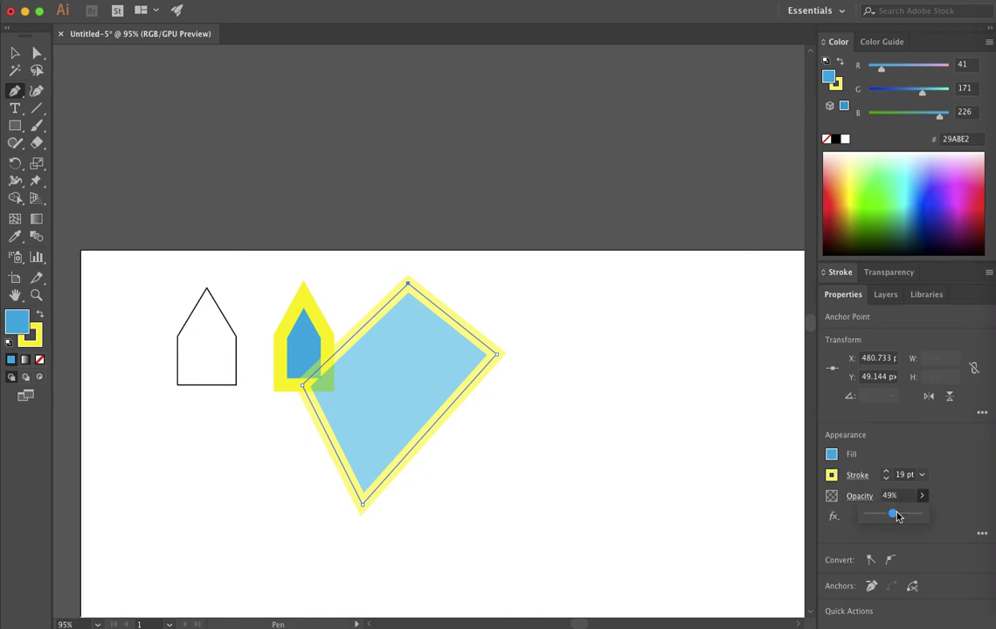
pyautogui.moveTo(967, 520); pyautogui.dragTo(981, 522)
# Move the kite's lower-left edge to the right, clear of the yellow-bordered house, and delete the kite
pyautogui.press('super')
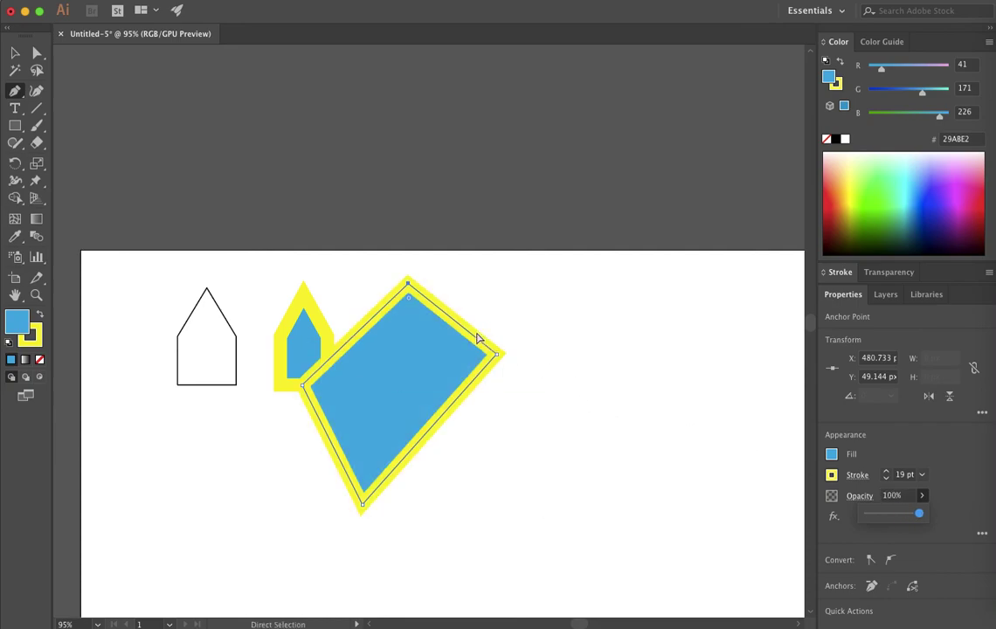
pyautogui.moveTo(327, 431); pyautogui.dragTo(414, 424)
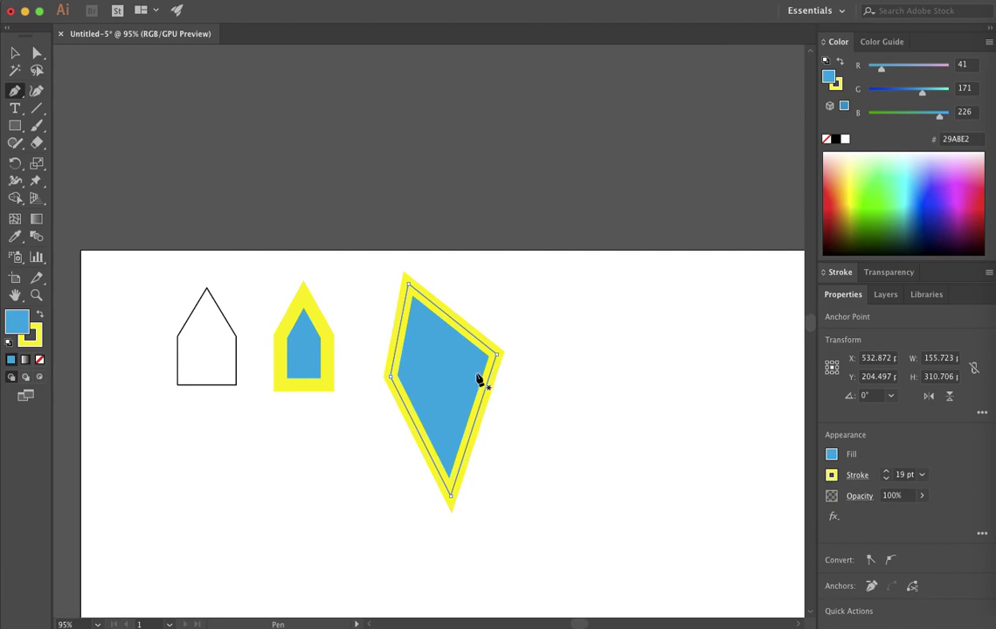
pyautogui.press('Delete')
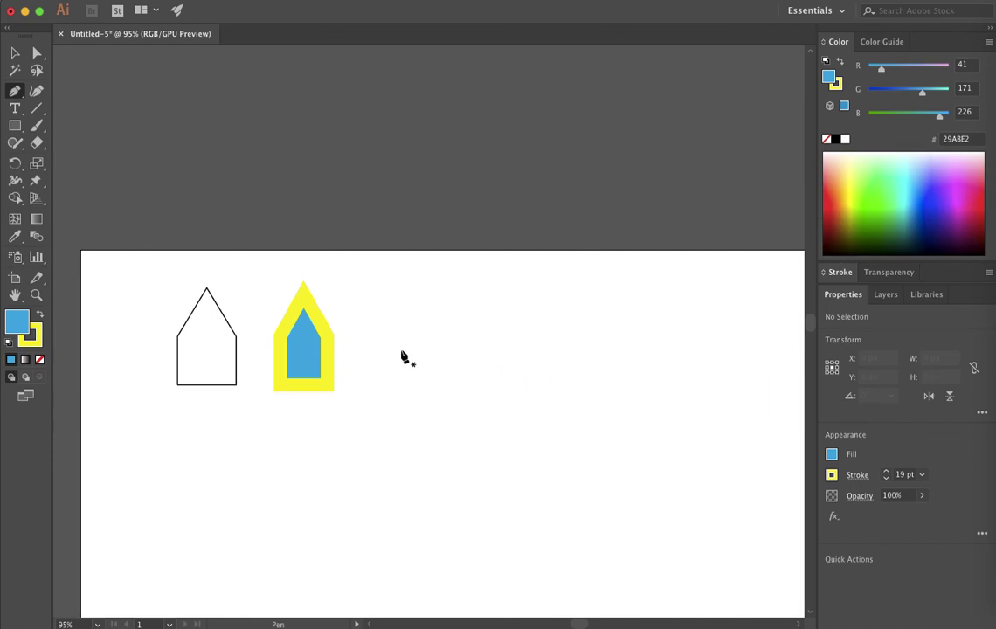
# Draw a closed, self-overlapping freeform shape mixing curved and straight segments below the two houses with the Pen tool
pyautogui.click(168, 424)
pyautogui.moveTo(165, 528); pyautogui.dragTo(218, 559)
pyautogui.click(273, 454)
pyautogui.click(236, 415)
pyautogui.moveTo(189, 469); pyautogui.dragTo(253, 528)
pyautogui.moveTo(203, 451); pyautogui.dragTo(409, 496)
pyautogui.moveTo(340, 543)
pyautogui.mouseDown()
pyautogui.moveTo(210, 556)
pyautogui.moveTo(185, 508)
pyautogui.mouseUp()
pyautogui.moveTo(235, 477); pyautogui.dragTo(281, 475)
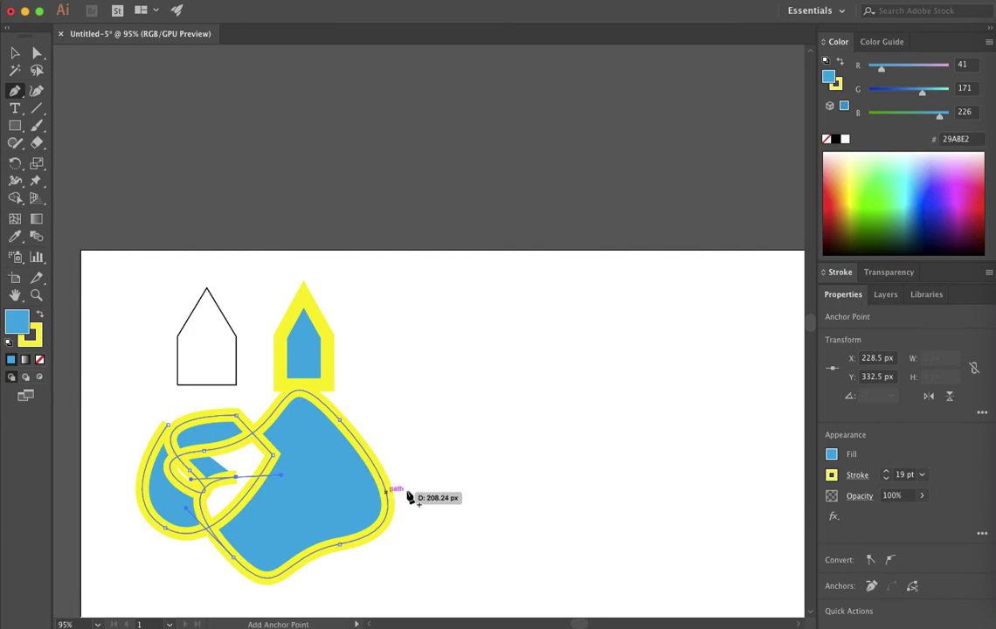
pyautogui.click(168, 425)
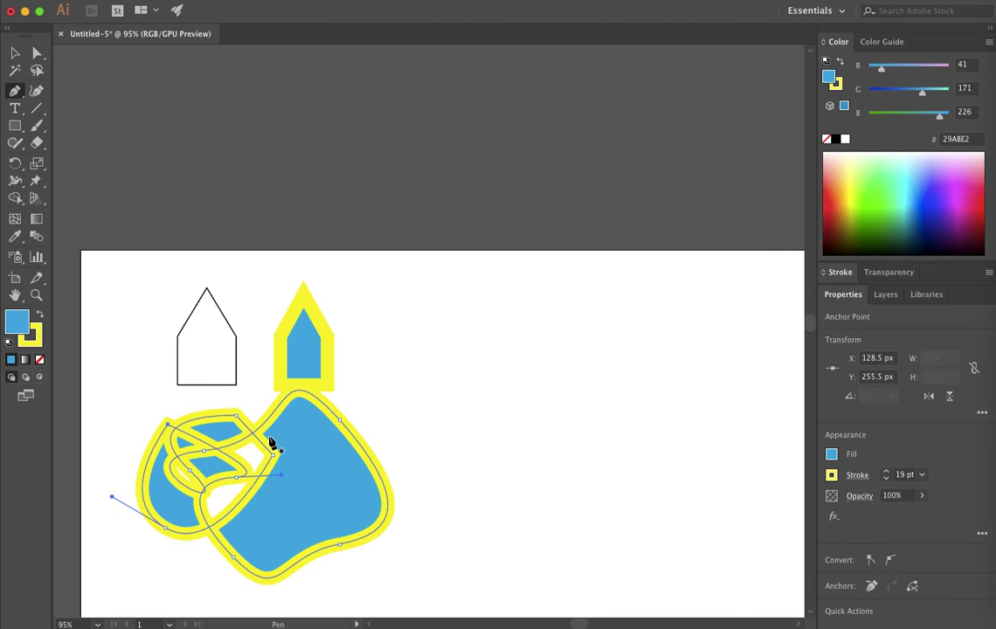
# Draw a closed, straight-sided four-cornered shape to the right of the yellow-bordered house with the Pen tool
pyautogui.click(437, 358)
pyautogui.click(458, 471)
pyautogui.click(530, 472)
pyautogui.click(517, 347)
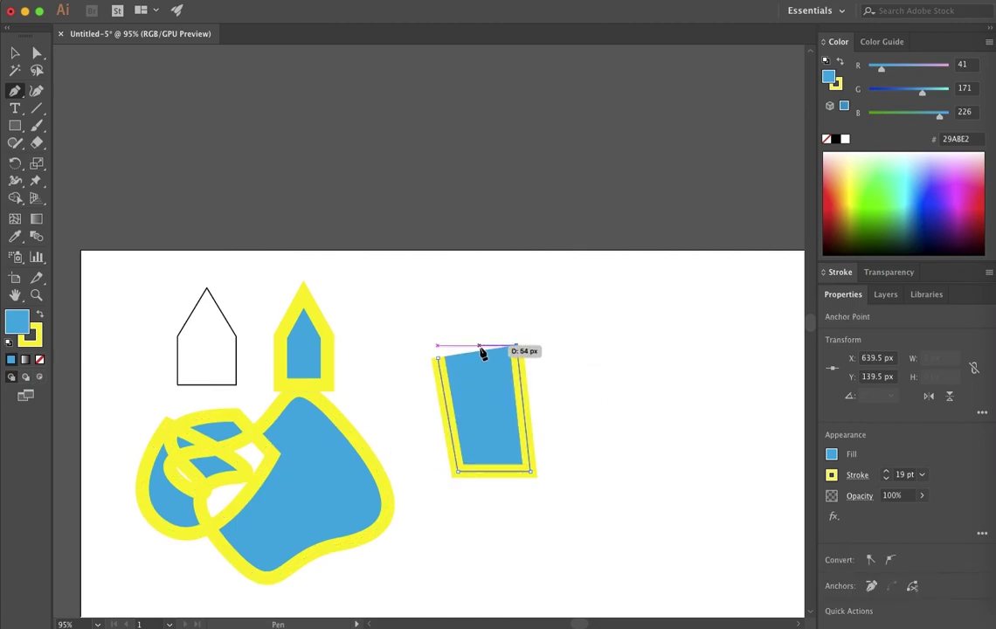
pyautogui.click(437, 358)
pyautogui.press('super+alt')
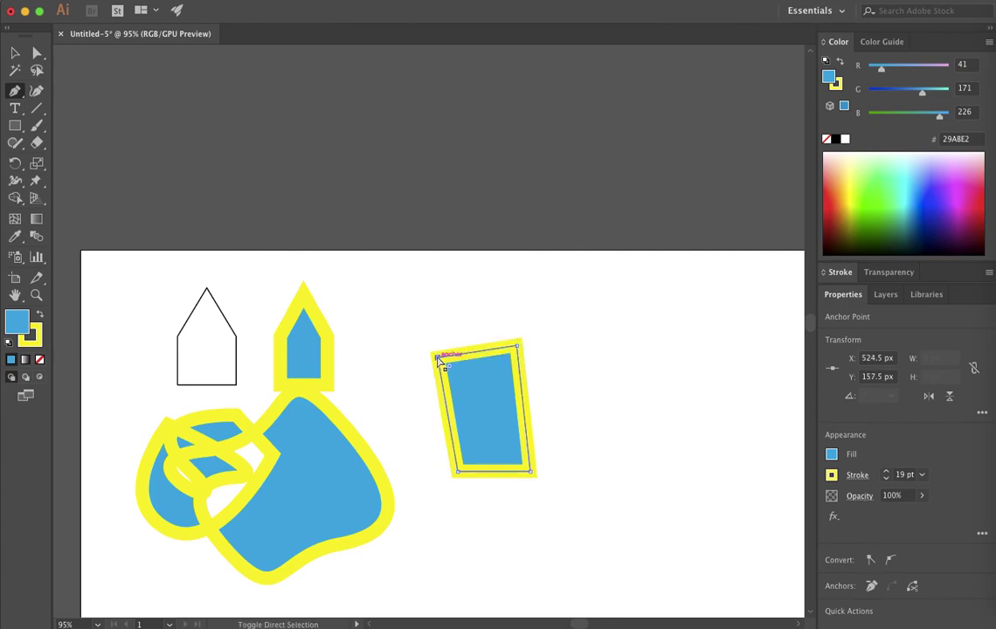